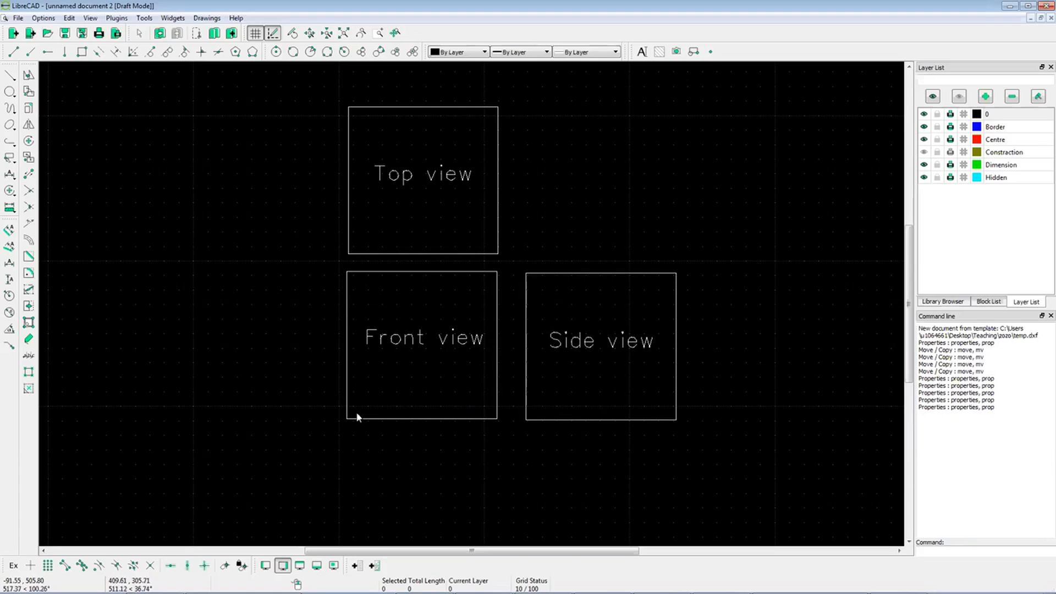
Examine the layout of the top, front and side views and the A3 drawing frame with its title block
mouse_move(481, 583)
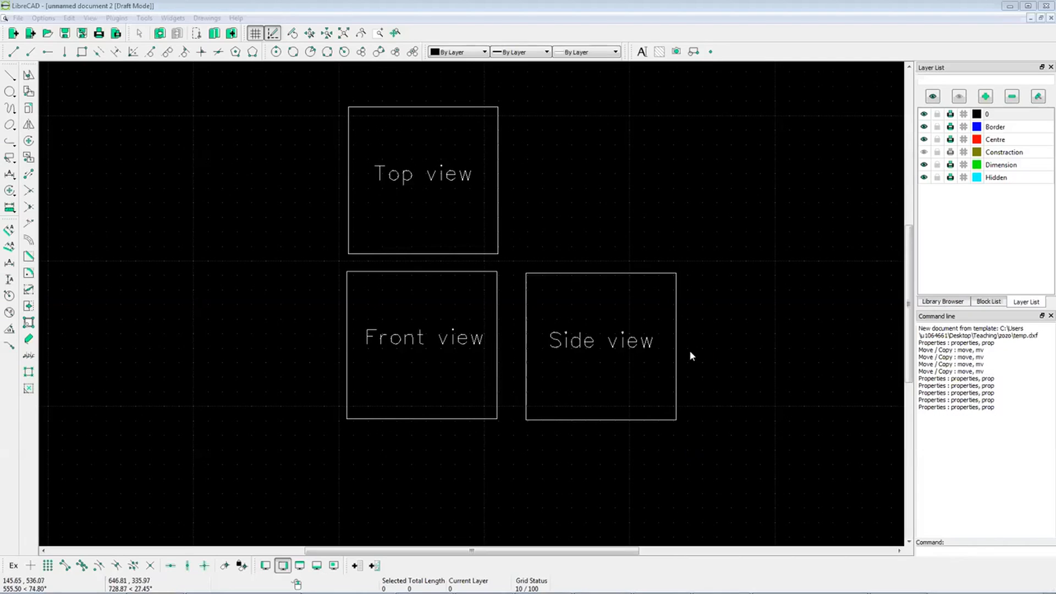
click(692, 355)
scroll(628, 297, down, 10)
scroll(586, 453, up, 3)
scroll(587, 449, up, 4)
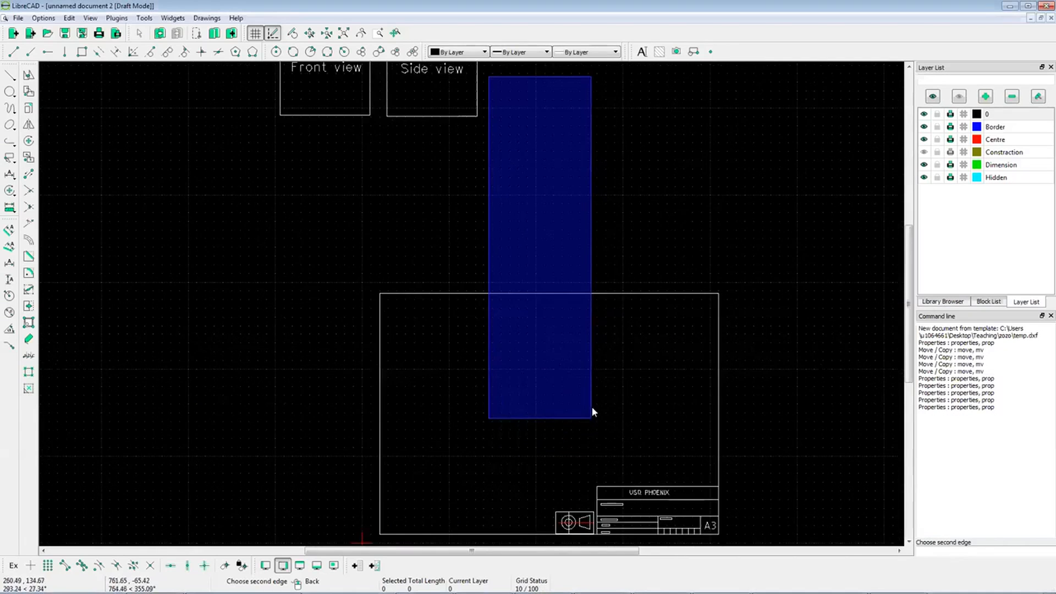
scroll(587, 245, down, 2)
click(582, 253)
scroll(547, 304, up, 3)
scroll(547, 303, down, 2)
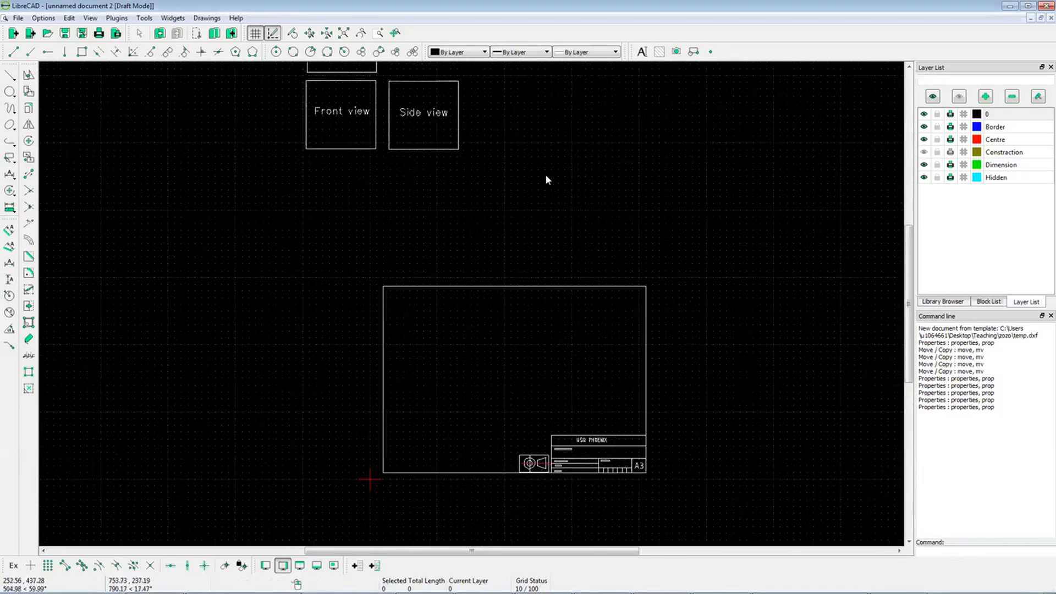
scroll(506, 452, up, 2)
scroll(470, 235, up, 1)
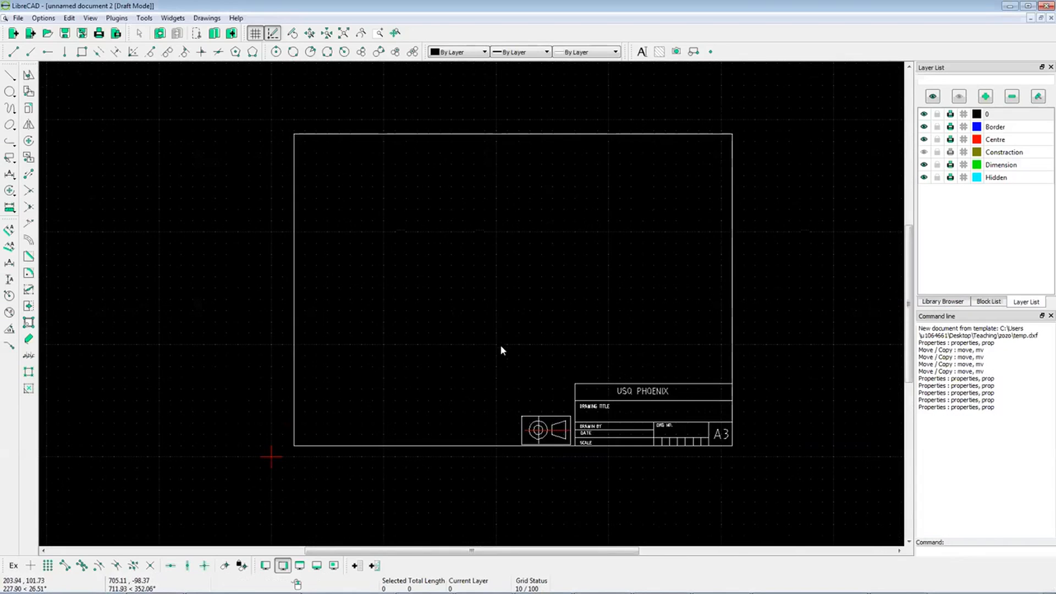
scroll(502, 348, up, 1)
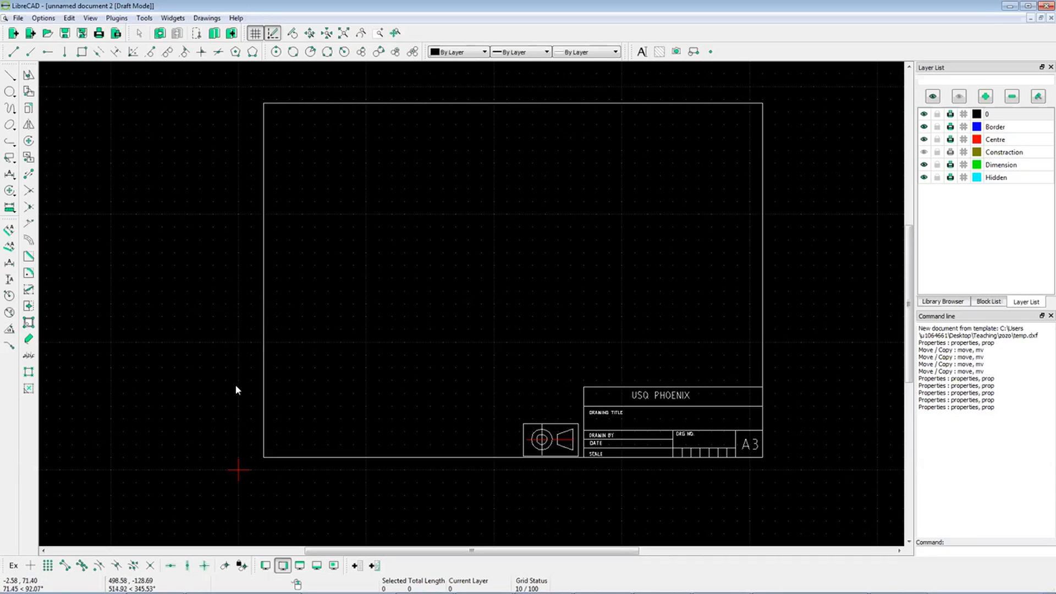
Draw a vertical line of length 100 in the empty area to the left of the A3 frame
scroll(487, 324, down, 3)
scroll(446, 278, up, 1)
scroll(490, 286, up, 2)
scroll(363, 290, down, 6)
scroll(187, 290, up, 5)
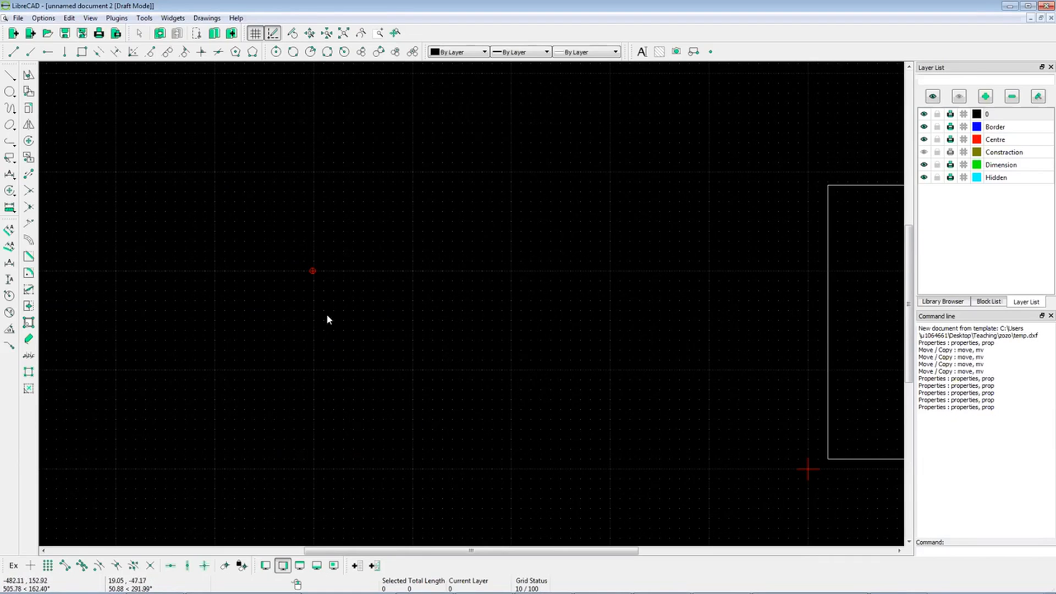
click(66, 59)
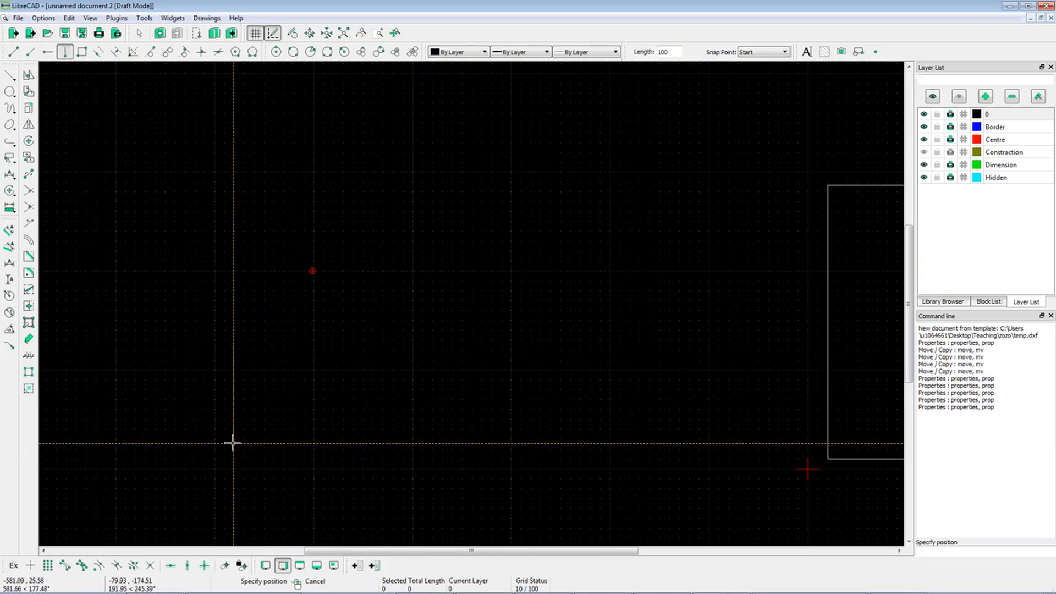
scroll(297, 401, down, 2)
scroll(313, 389, up, 1)
scroll(312, 389, up, 2)
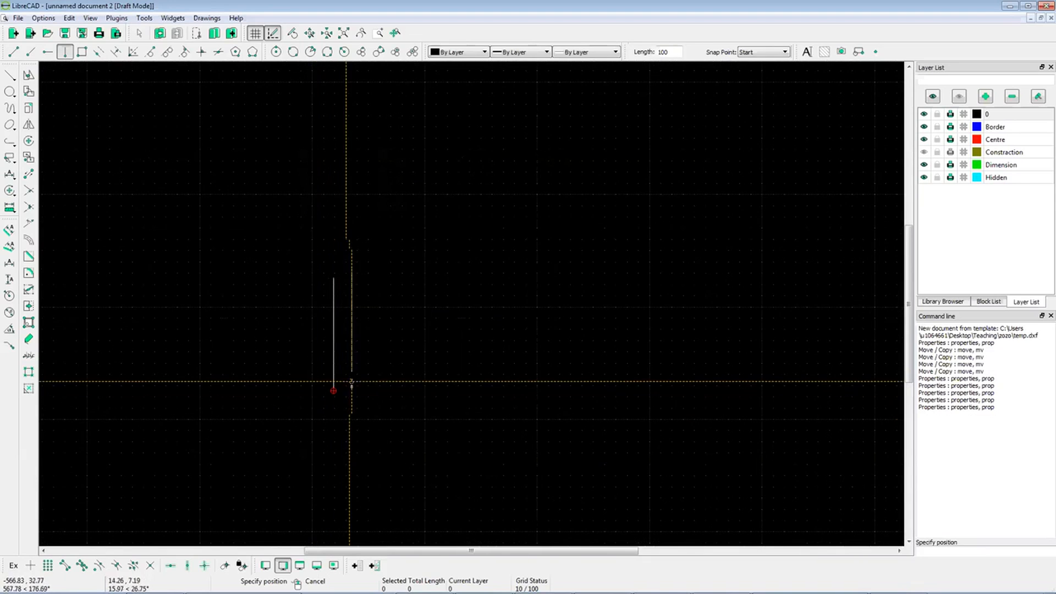
right_click(355, 411)
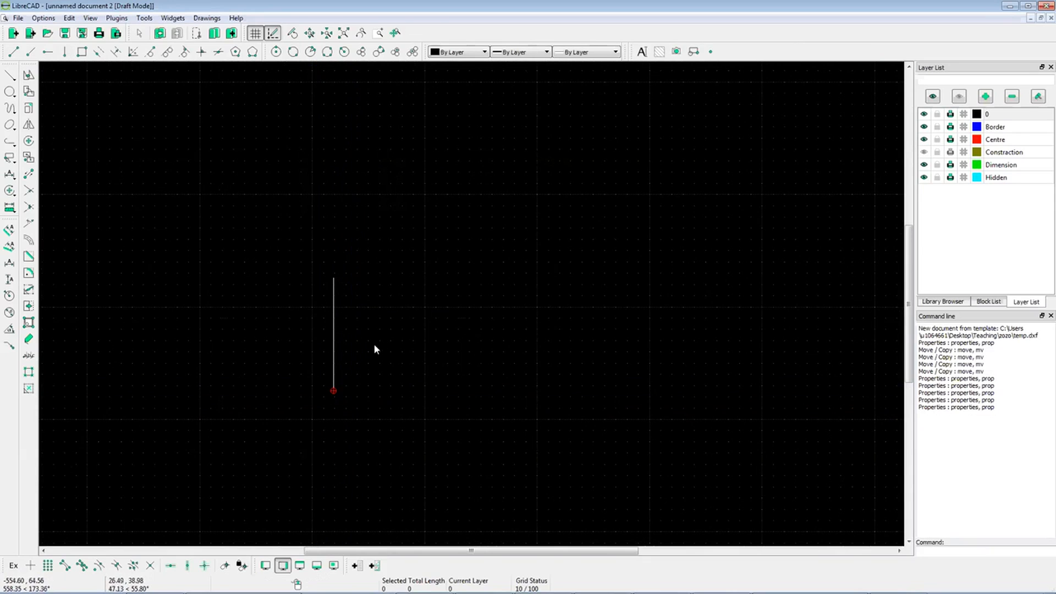
Create one parallel copy of the vertical line, offset 98 to its right
click(115, 53)
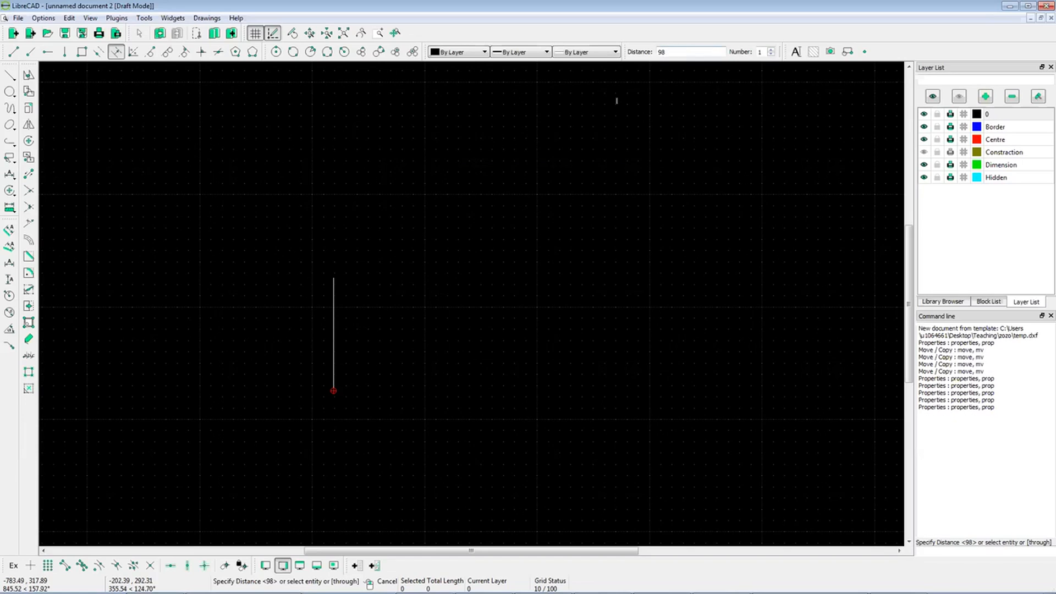
click(333, 330)
right_click(388, 360)
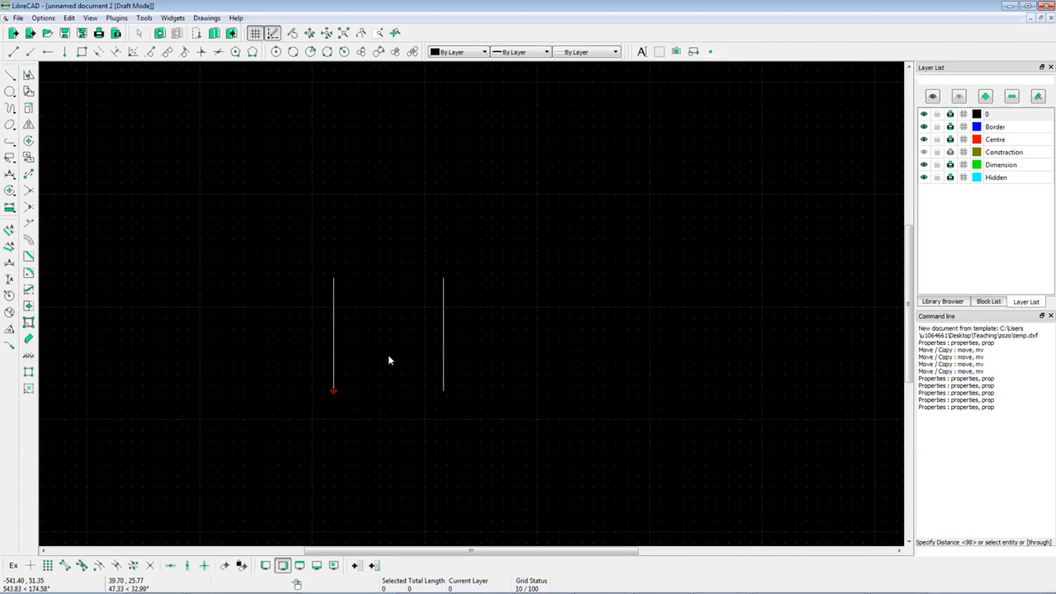
scroll(394, 333, up, 1)
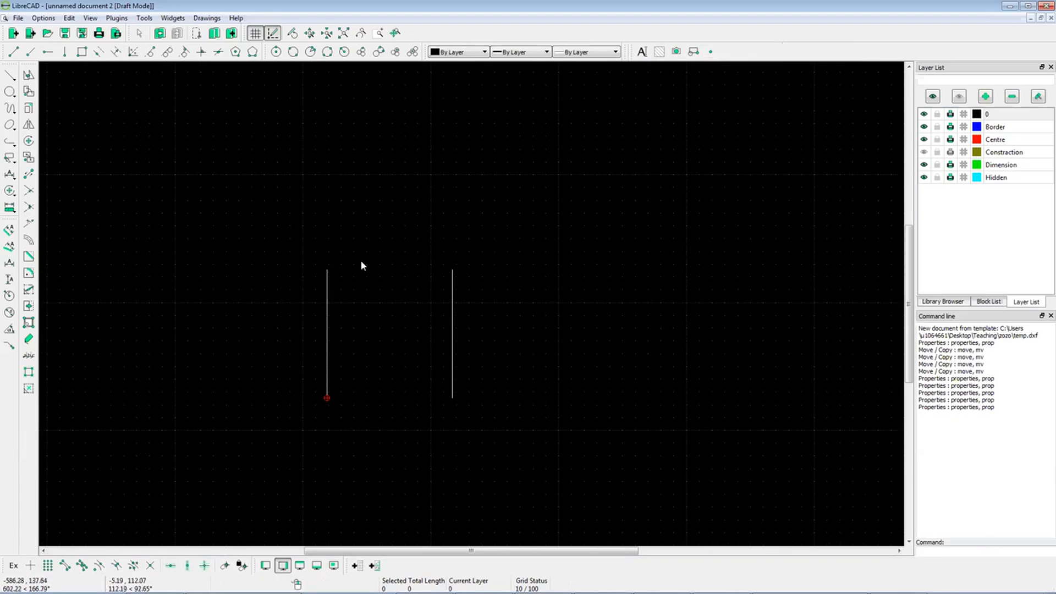
Turn on endpoint snapping and draw a line joining the upper ends of the two vertical lines
click(14, 52)
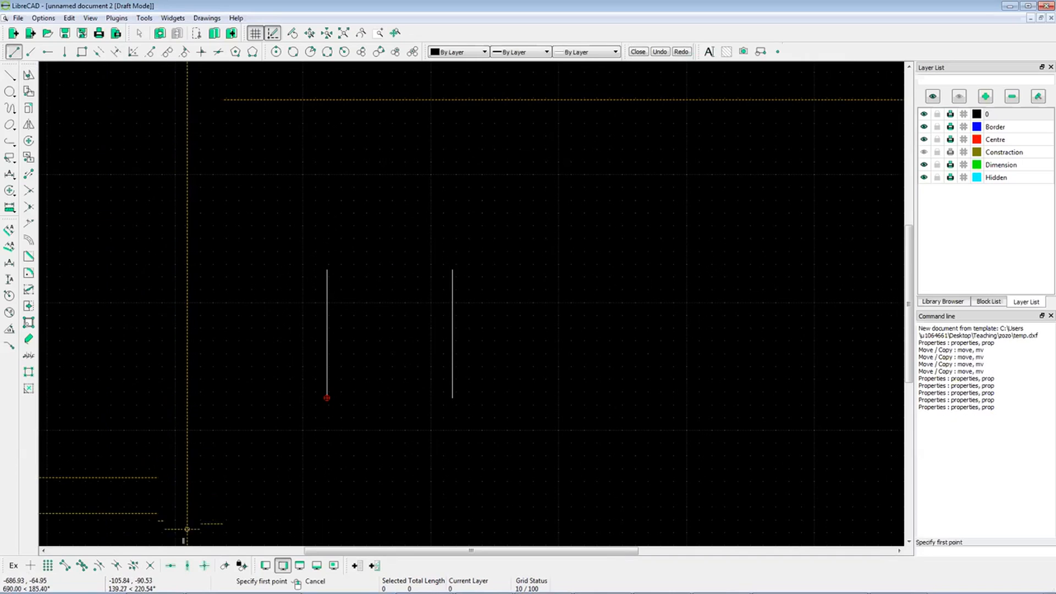
click(149, 566)
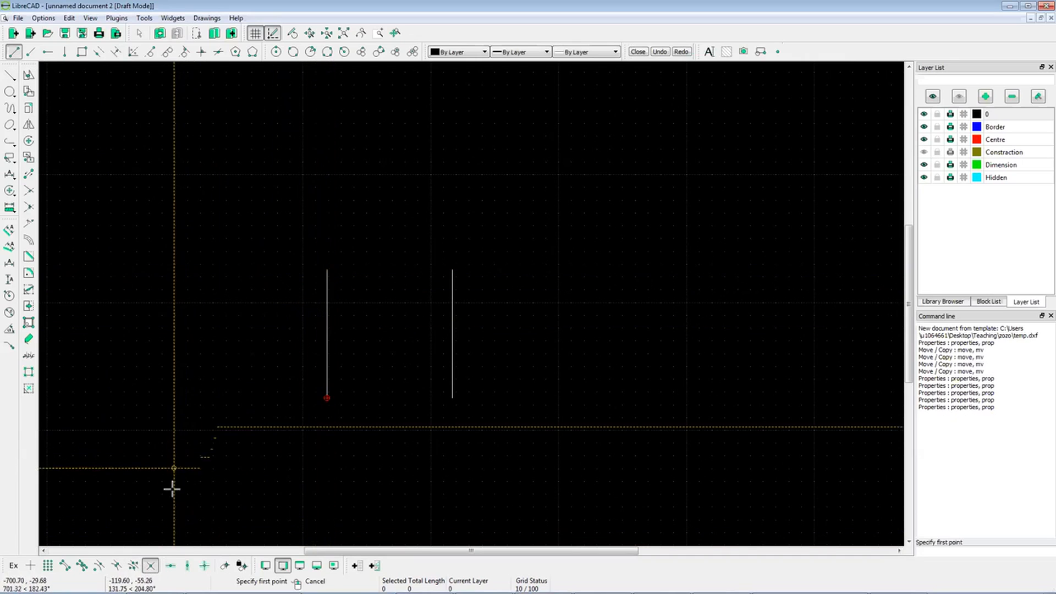
click(150, 566)
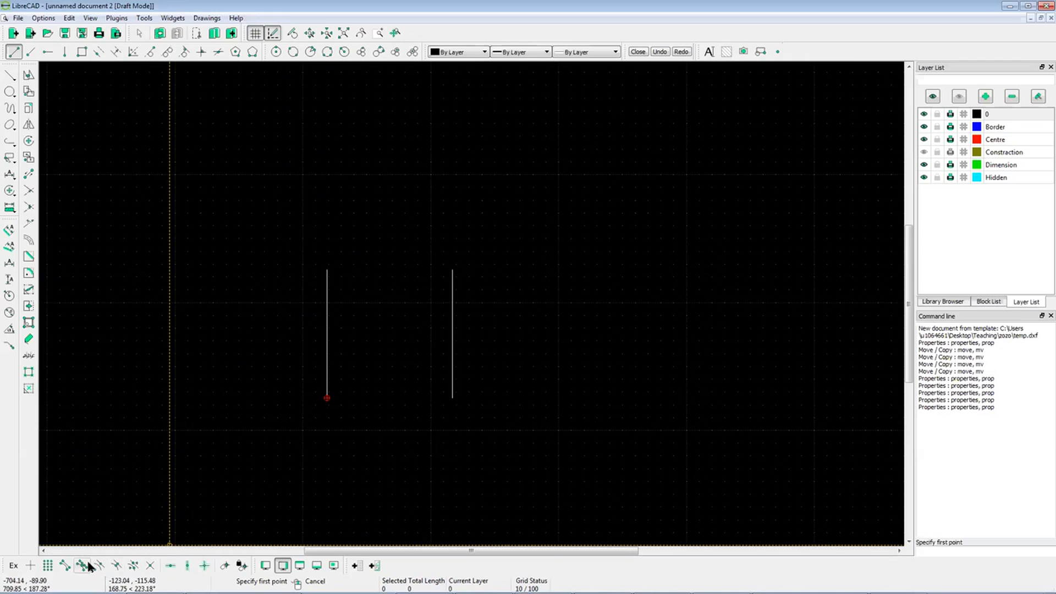
click(83, 566)
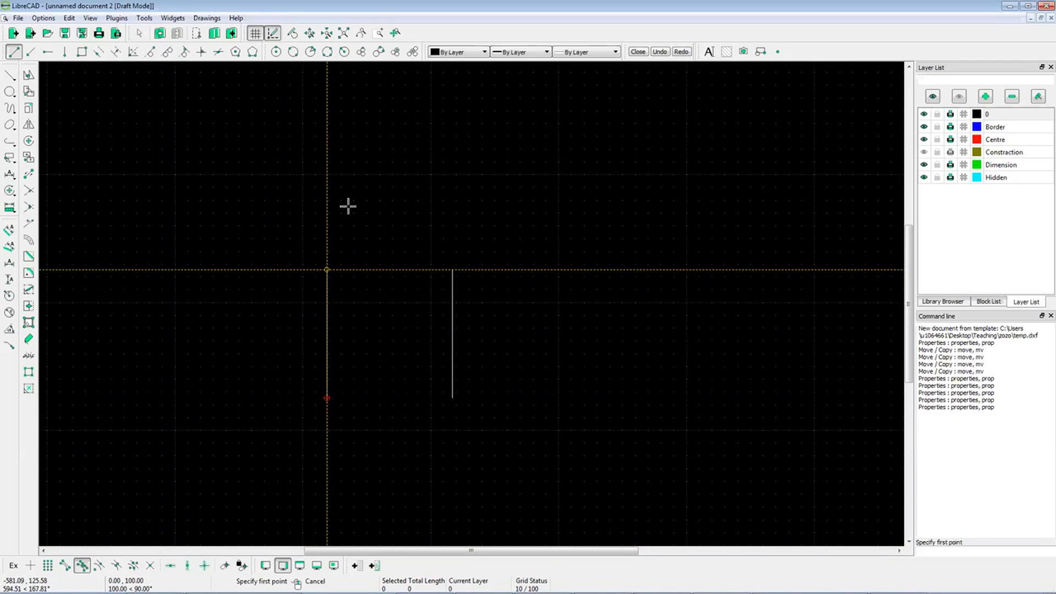
click(327, 269)
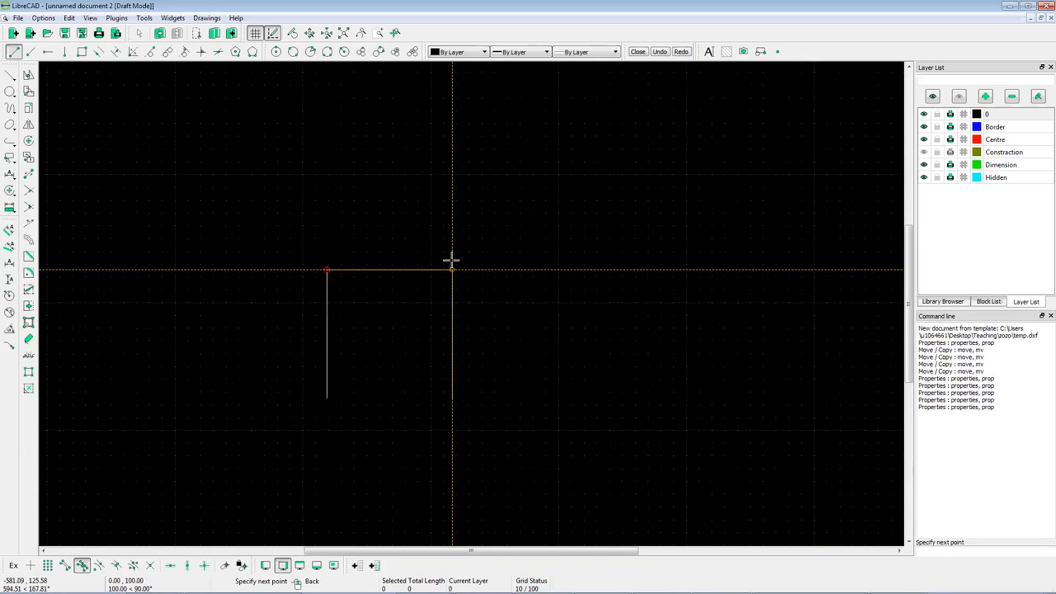
click(452, 269)
right_click(426, 401)
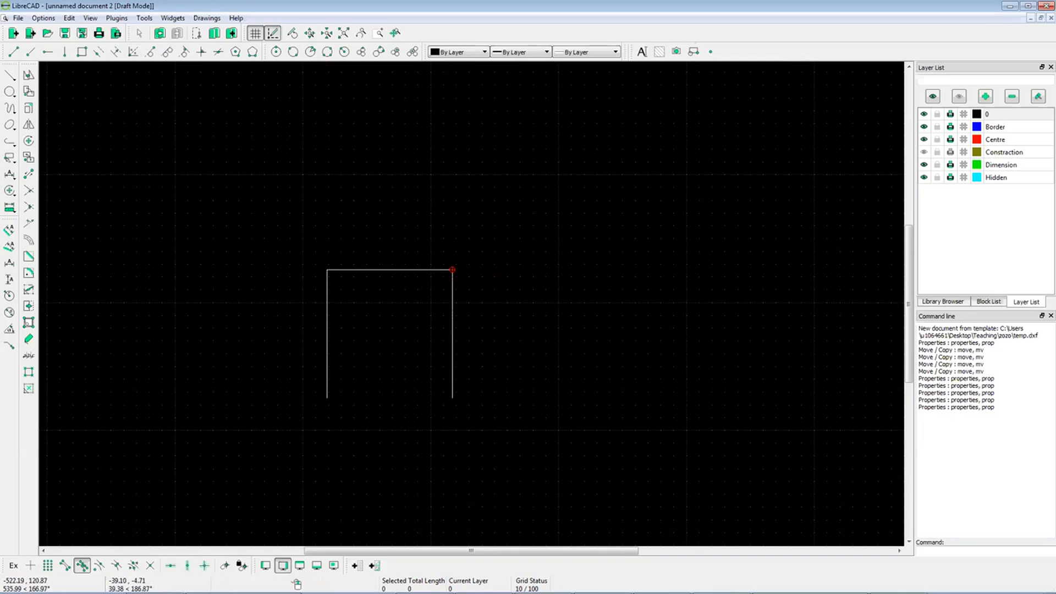
Draw a line joining the lower ends of the two vertical lines to close the rectangle
click(14, 51)
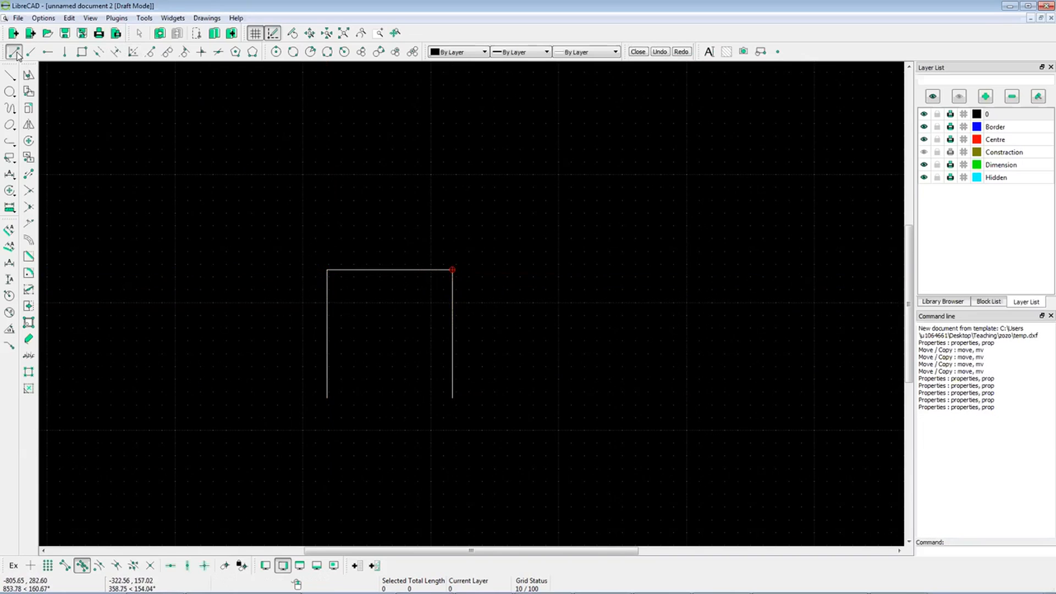
click(327, 397)
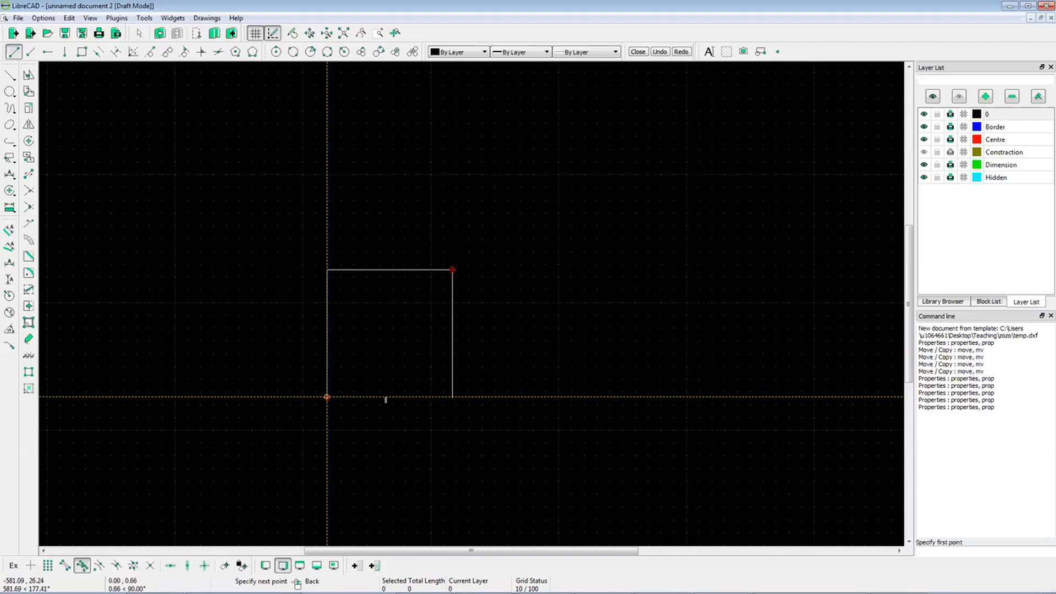
click(452, 398)
right_click(477, 450)
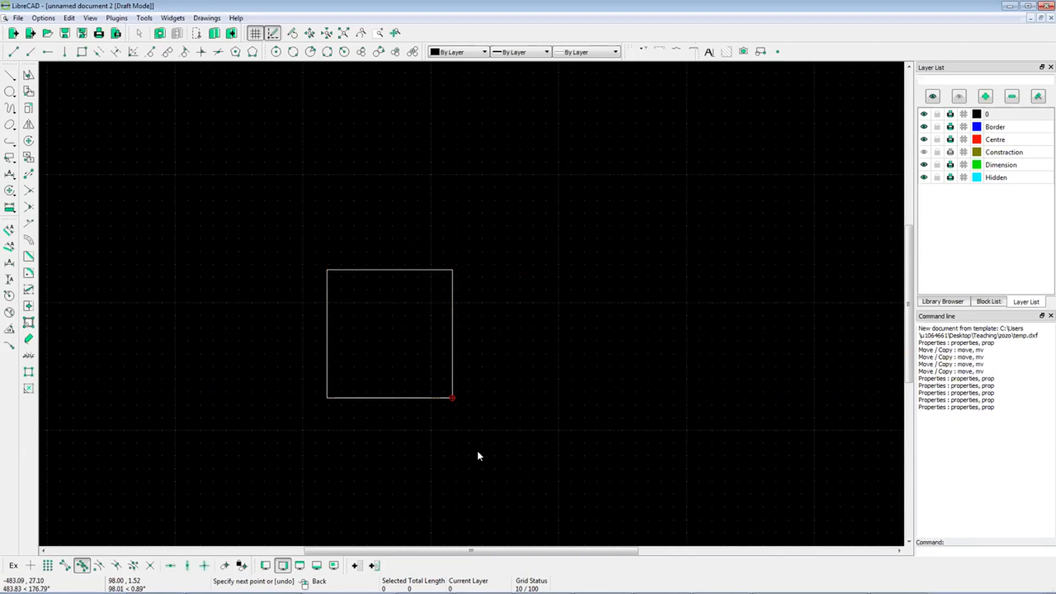
right_click(433, 407)
scroll(433, 407, up, 2)
scroll(451, 335, down, 1)
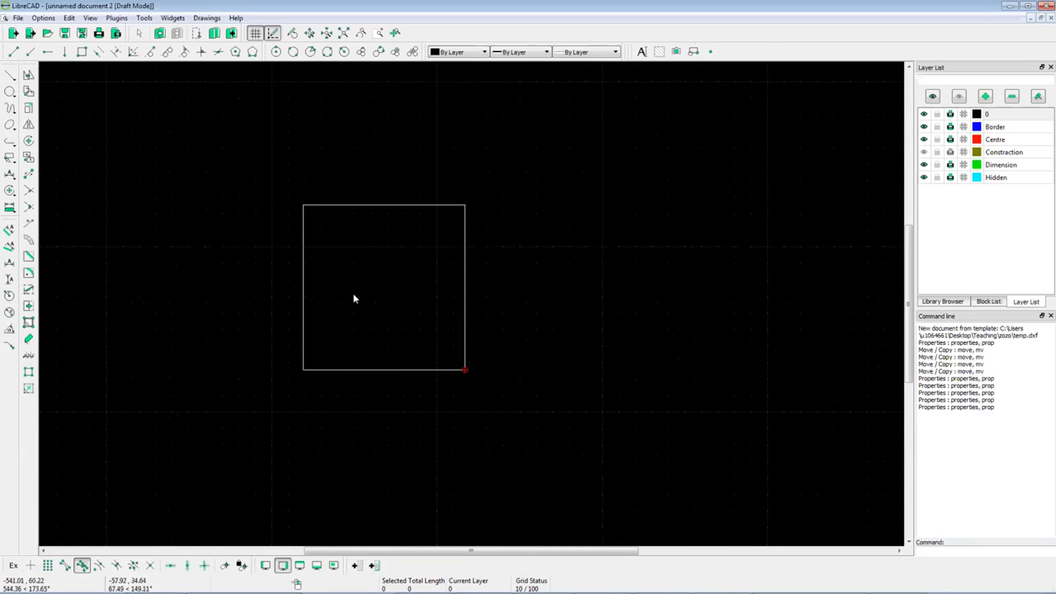
Show the Constraction layer and make it the current layer
scroll(438, 278, down, 4)
scroll(467, 278, up, 3)
scroll(467, 285, up, 1)
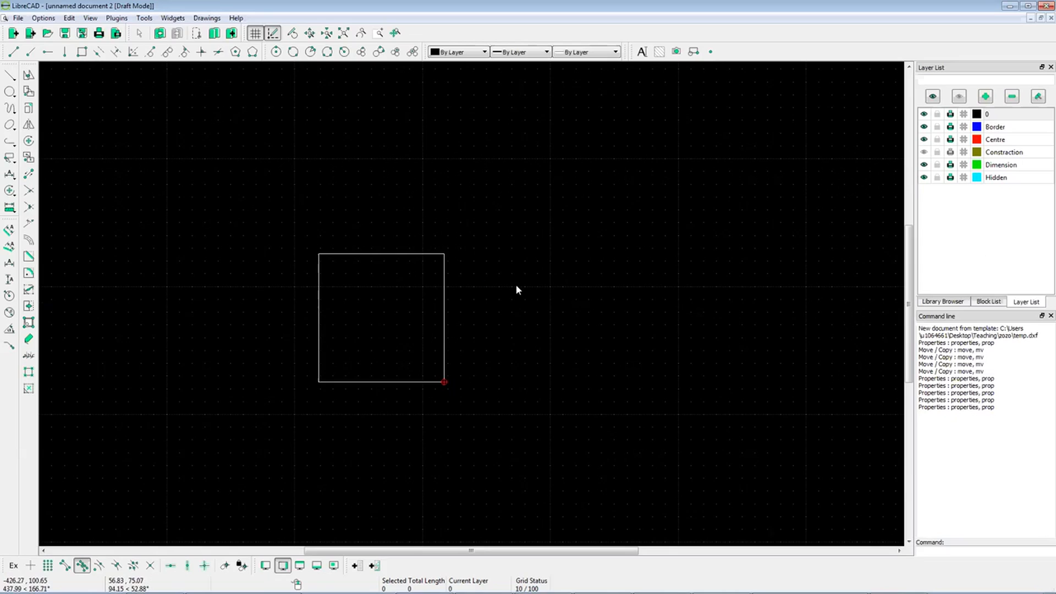
click(1026, 152)
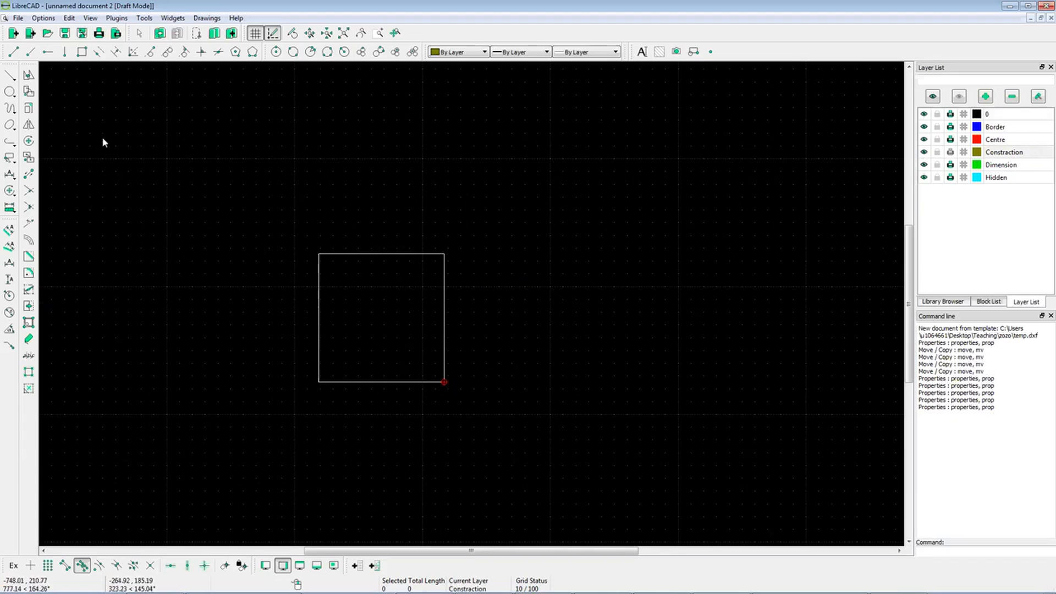
Draw a horizontal construction line of length 300 running right from the rectangle's upper-right corner
click(48, 52)
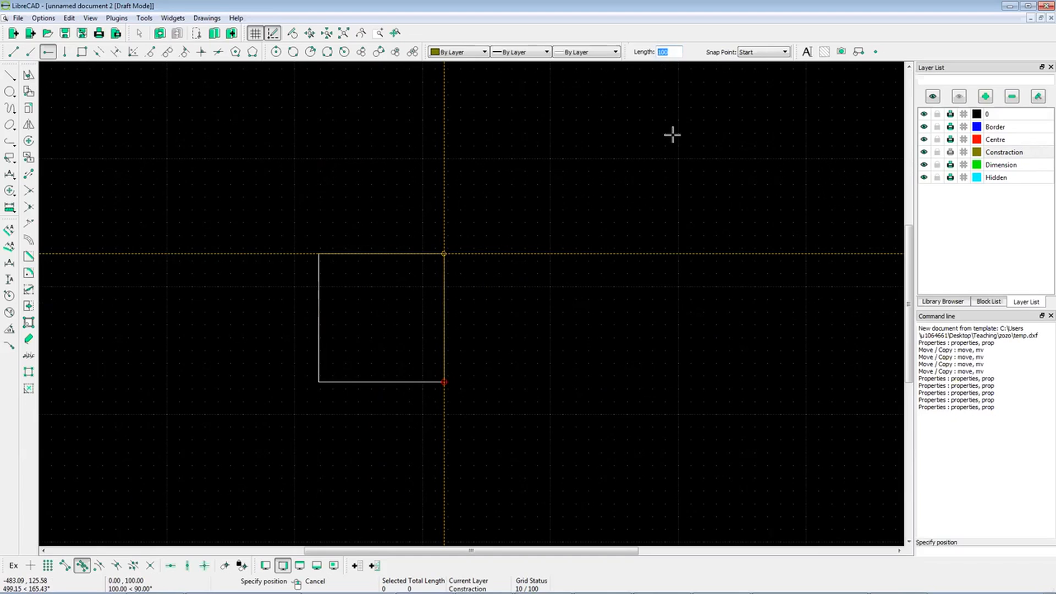
click(444, 252)
right_click(523, 230)
scroll(491, 205, down, 1)
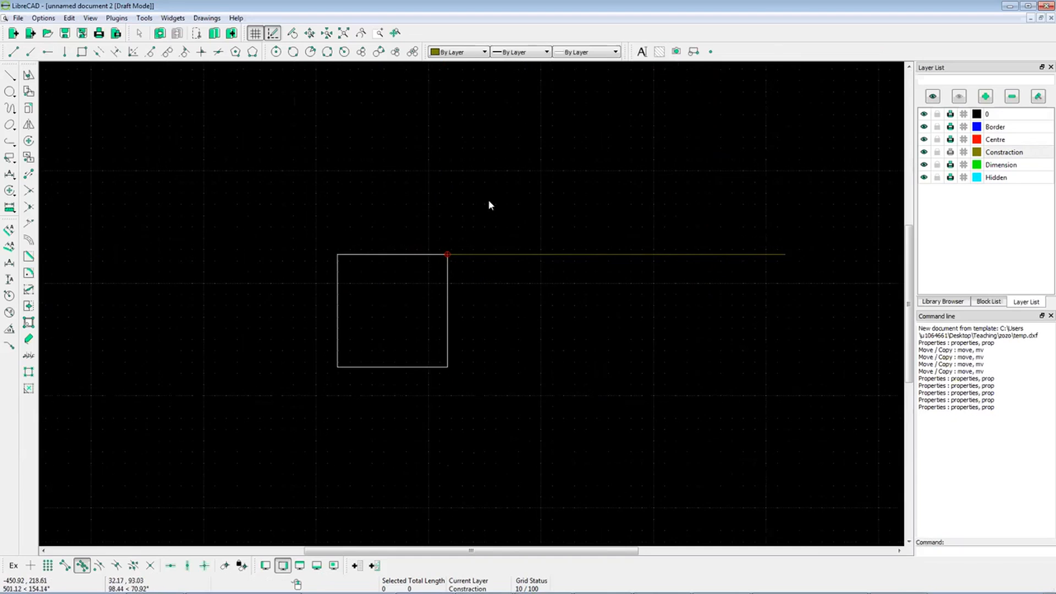
scroll(501, 326, up, 1)
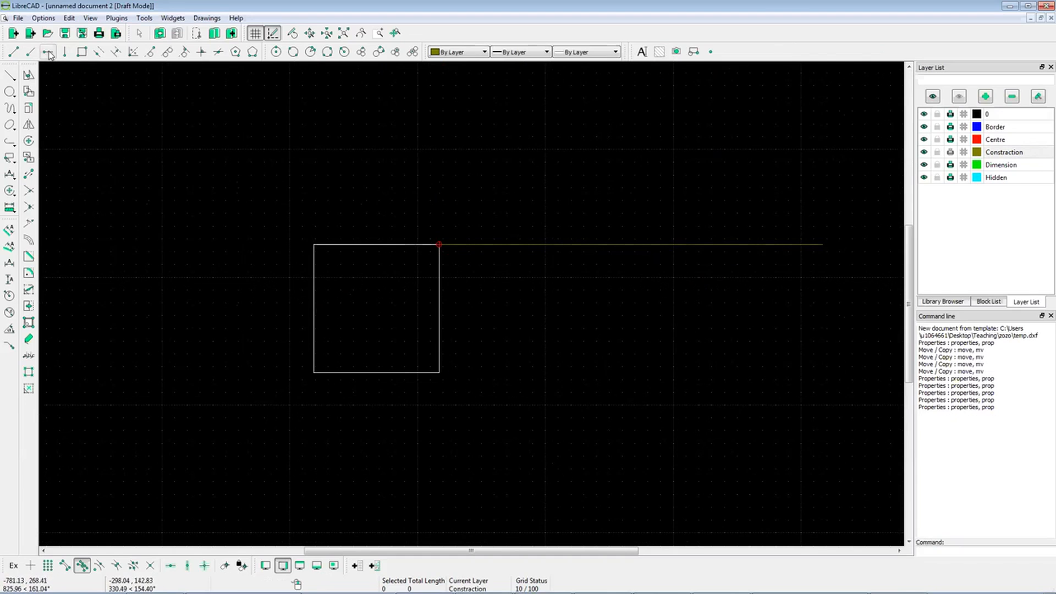
Draw a horizontal construction line of length 300 running right from the rectangle's lower-right corner
click(48, 53)
click(439, 372)
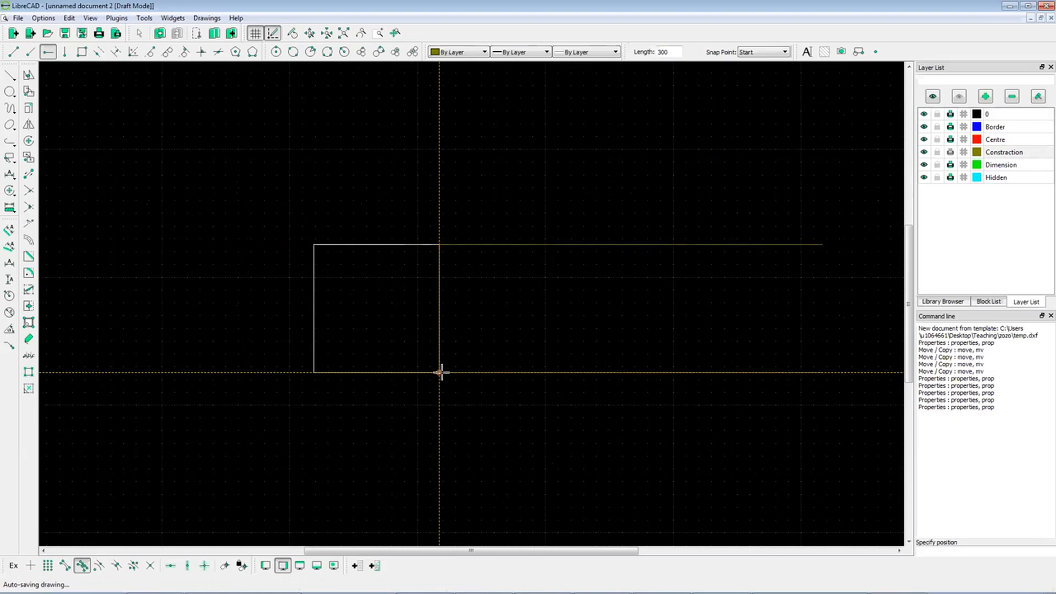
right_click(495, 340)
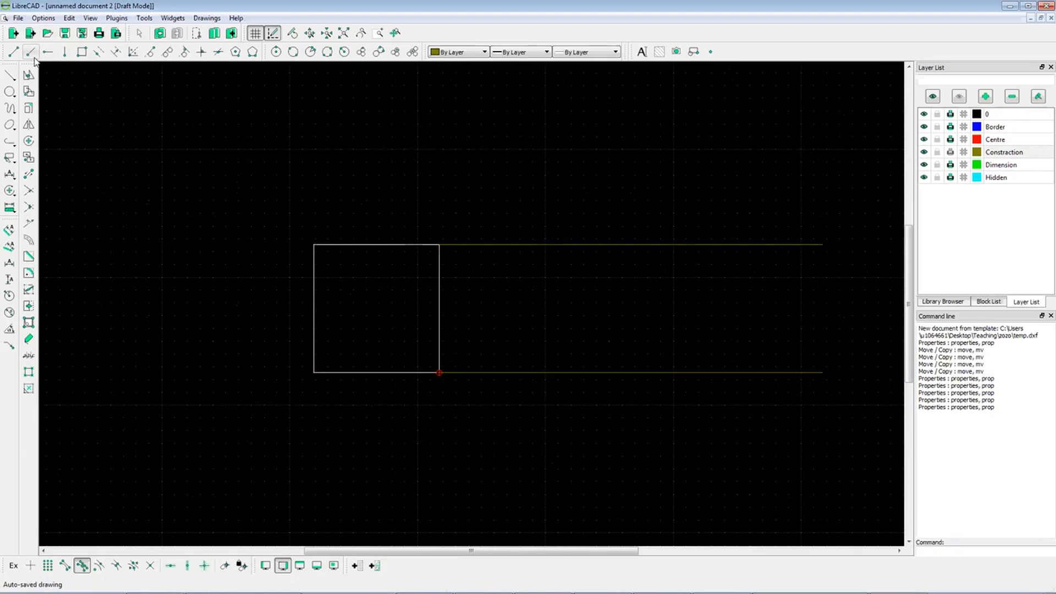
Draw a vertical construction line of length 300 running up from the rectangle's upper-left corner
click(65, 52)
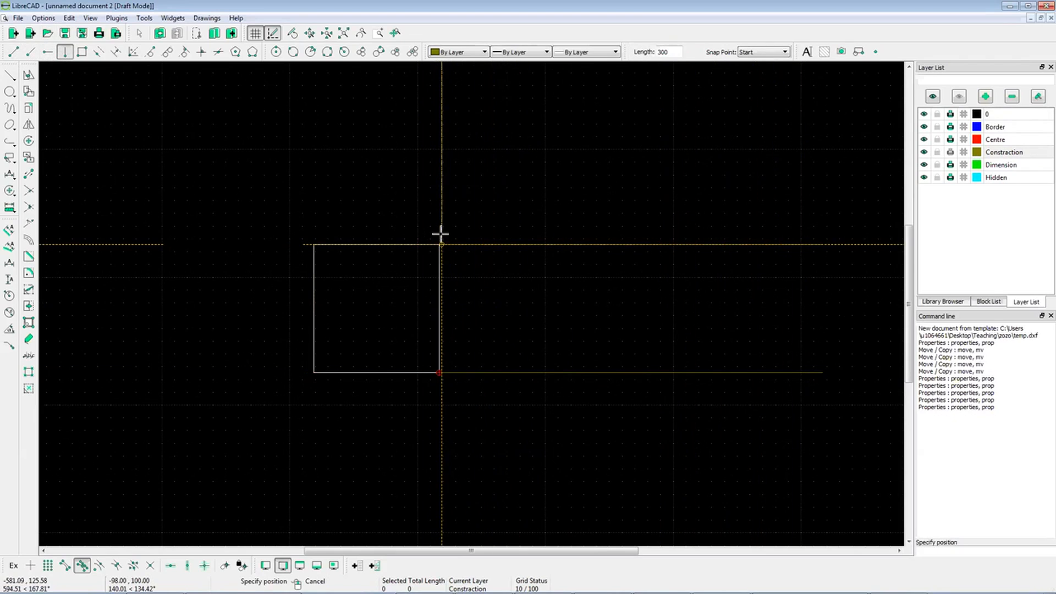
click(306, 240)
right_click(555, 290)
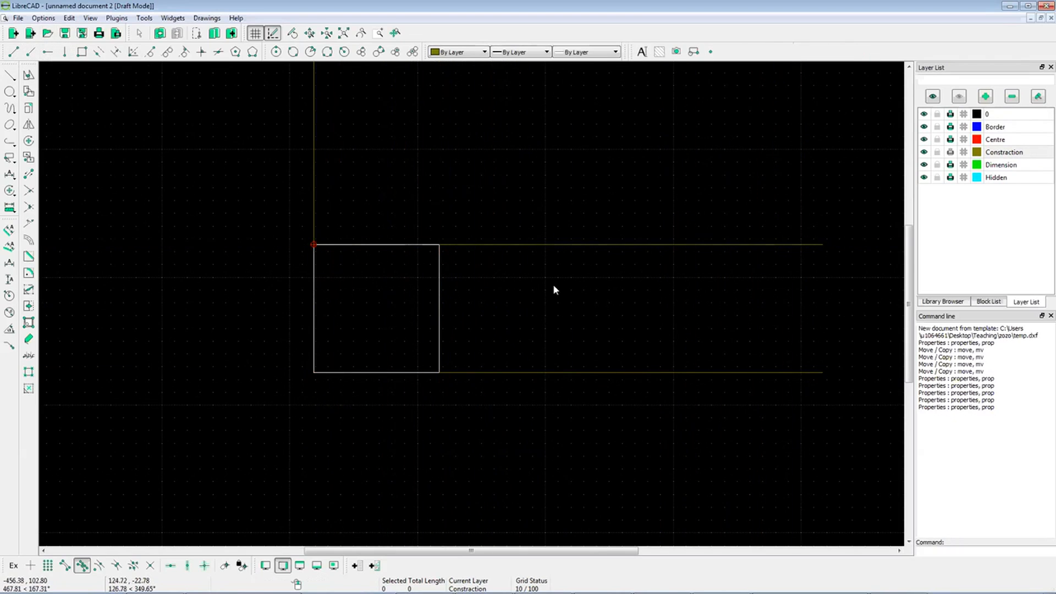
click(65, 52)
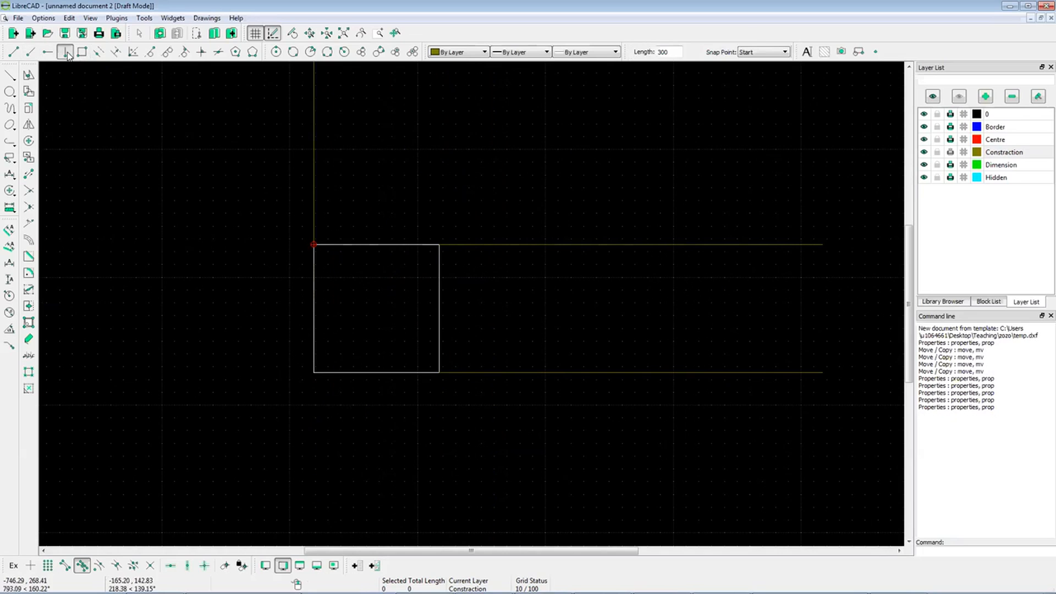
right_click(441, 252)
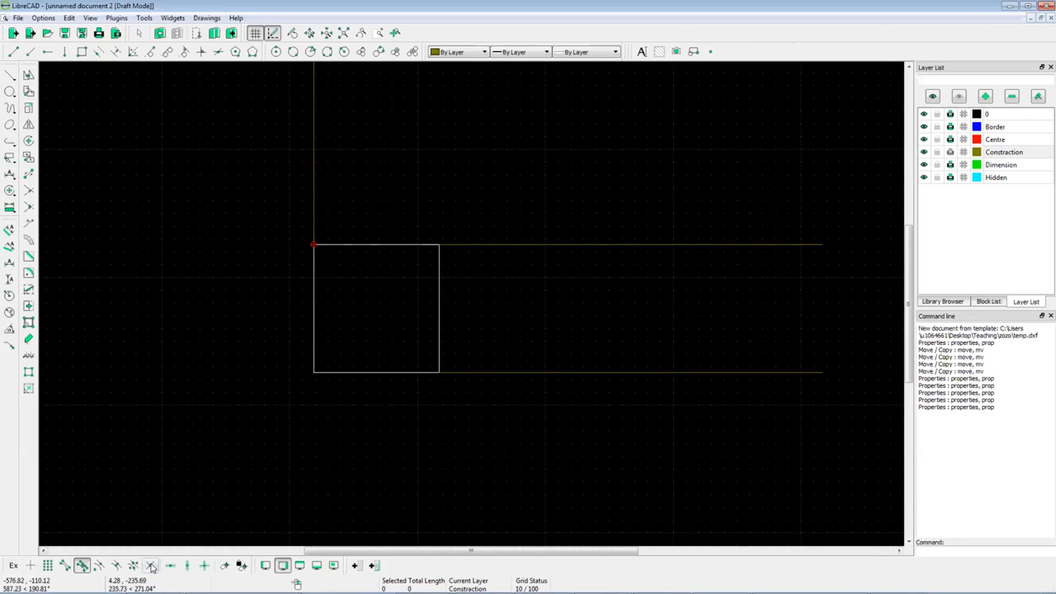
scroll(440, 245, down, 3)
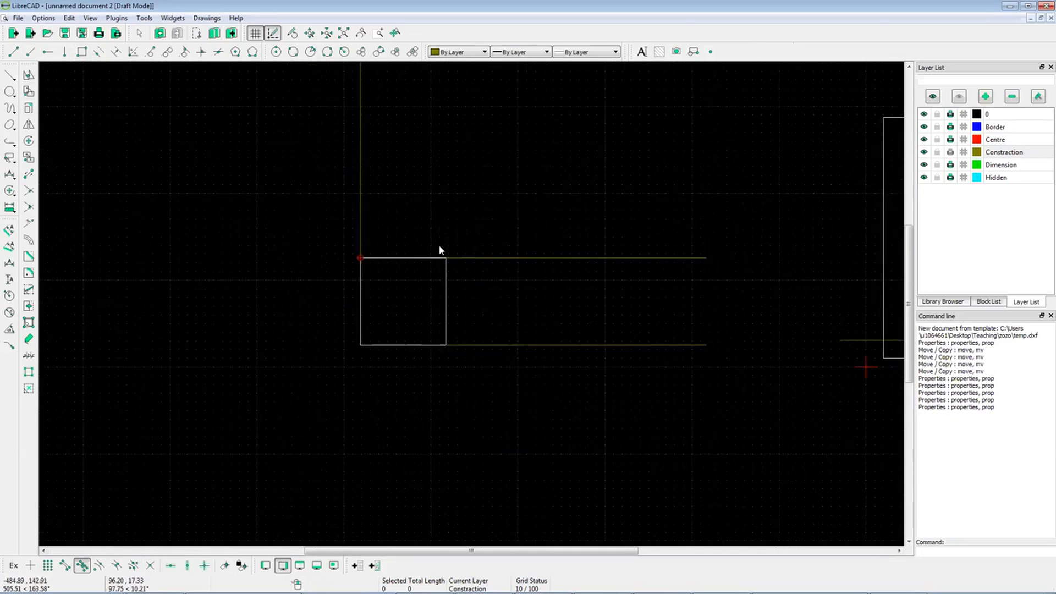
scroll(447, 241, up, 2)
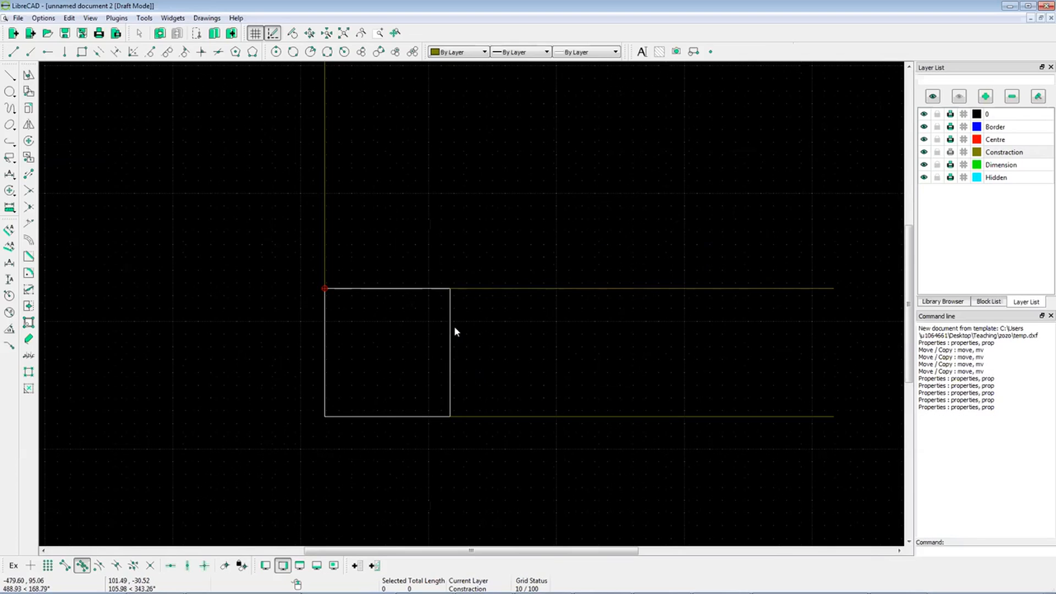
Draw a vertical construction line of length 300 running up from the rectangle's upper-right corner
click(150, 566)
click(13, 51)
click(450, 288)
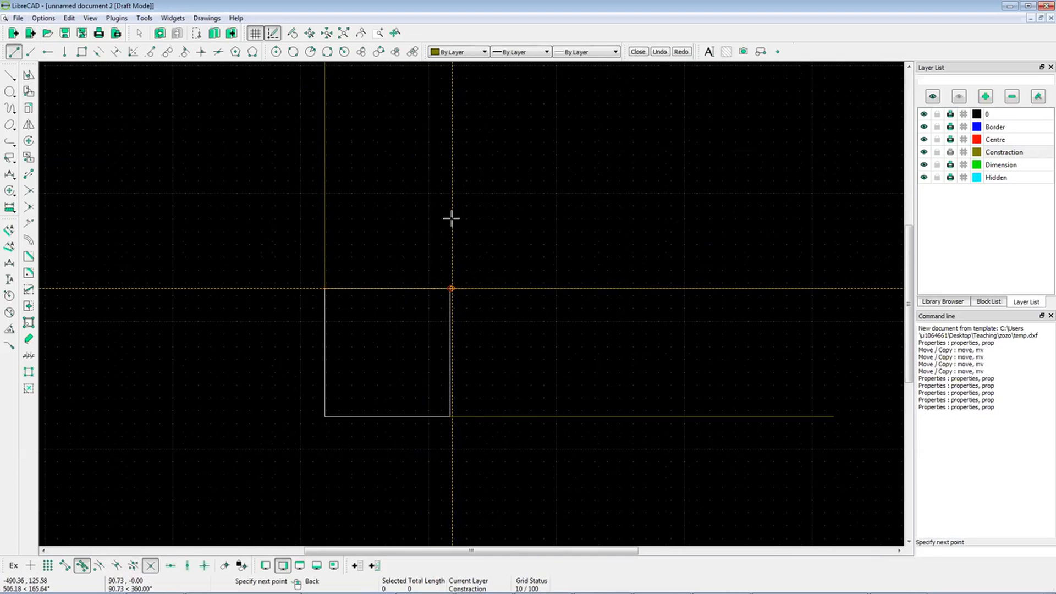
click(65, 52)
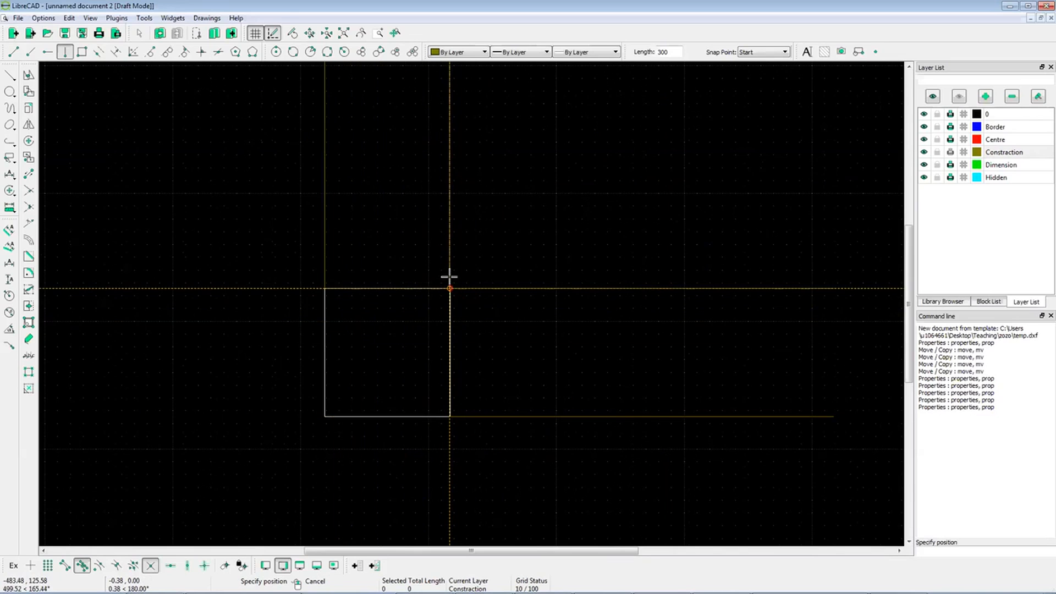
click(450, 276)
right_click(515, 279)
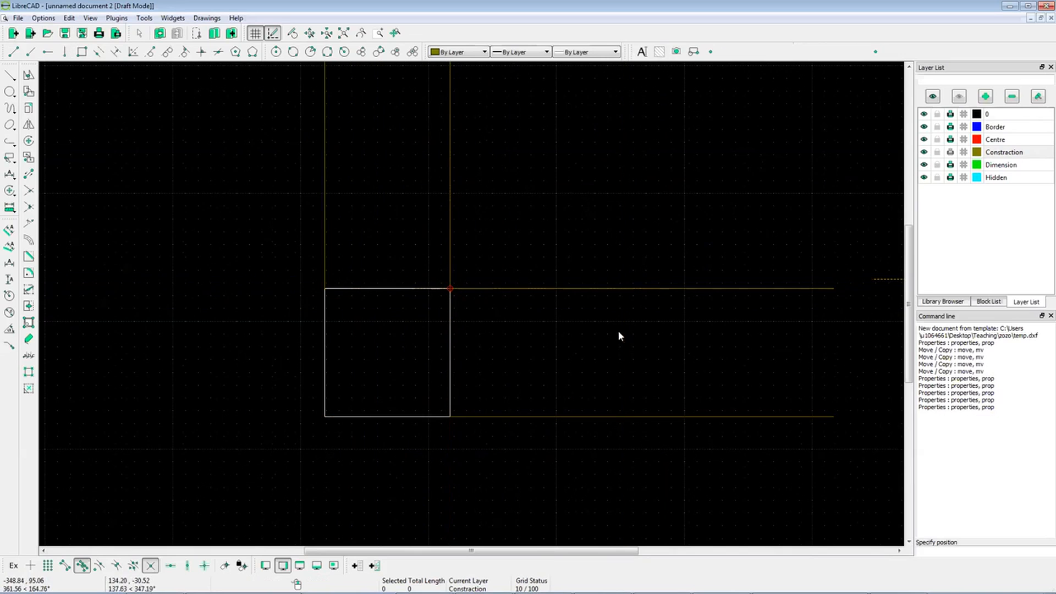
scroll(460, 310, down, 5)
scroll(459, 283, up, 5)
scroll(443, 319, up, 4)
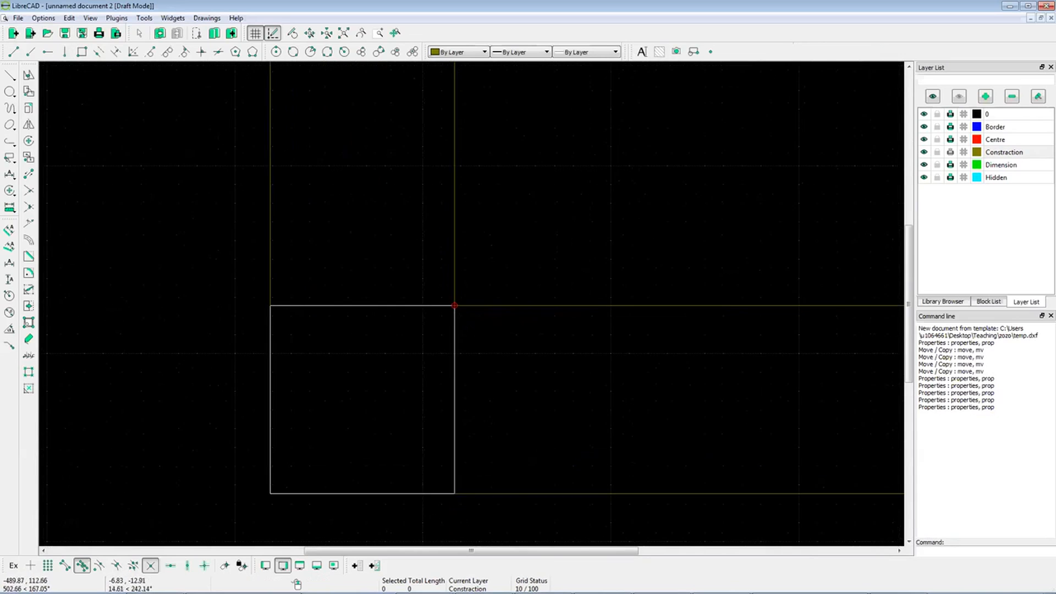
scroll(448, 290, down, 5)
scroll(464, 332, down, 1)
scroll(464, 331, up, 3)
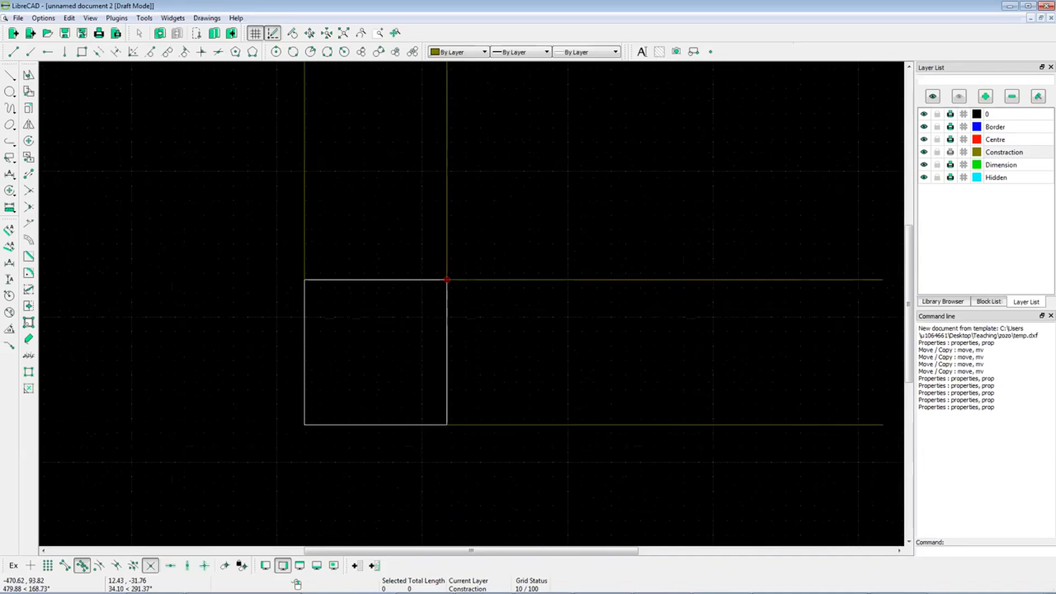
click(709, 52)
drag(491, 327, 443, 332)
scroll(432, 309, down, 3)
scroll(432, 310, up, 2)
scroll(462, 303, down, 3)
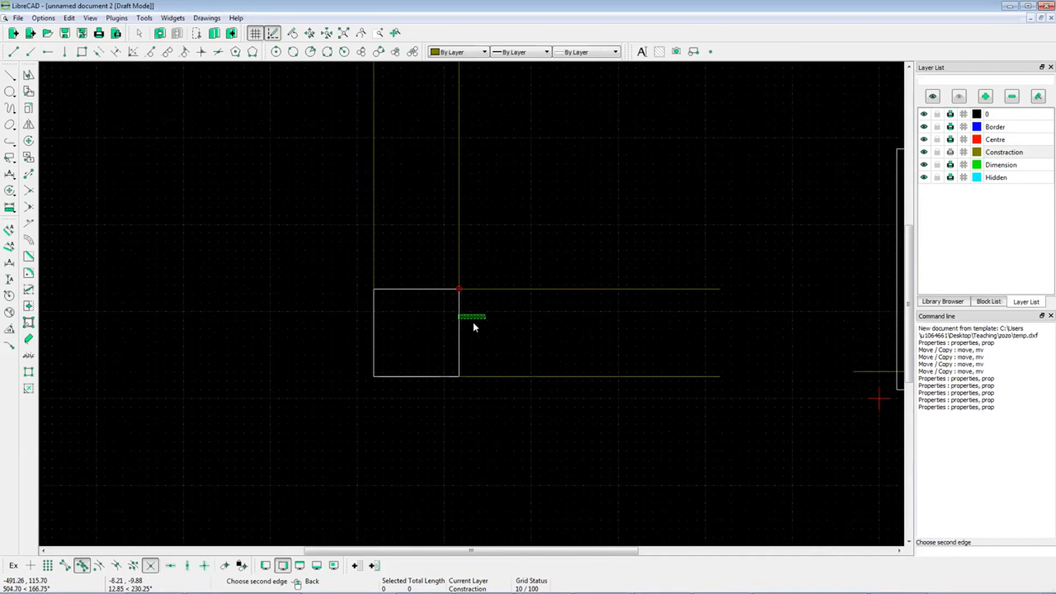
scroll(512, 317, up, 2)
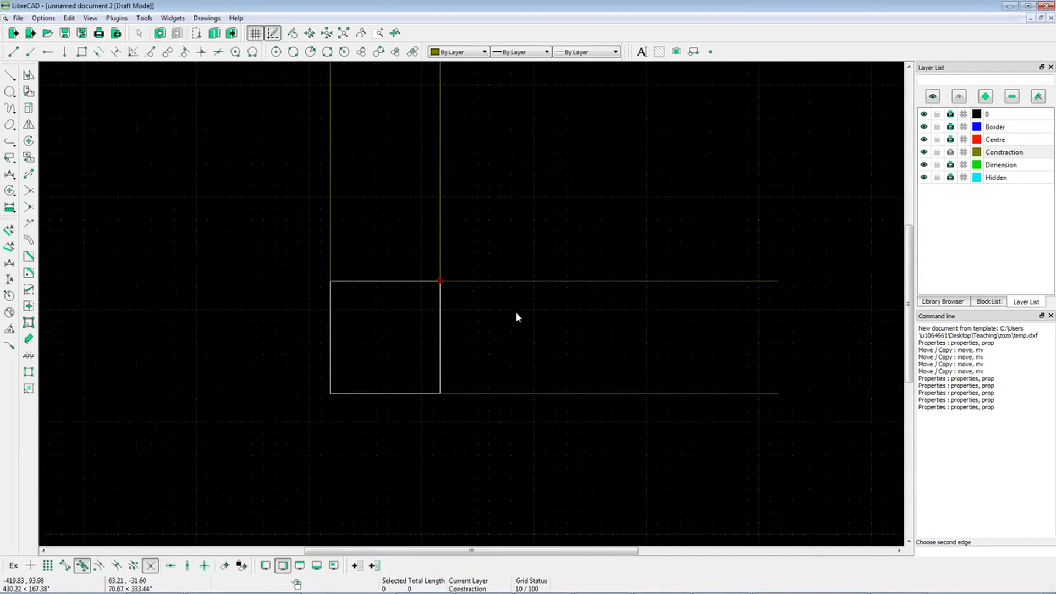
key(Escape)
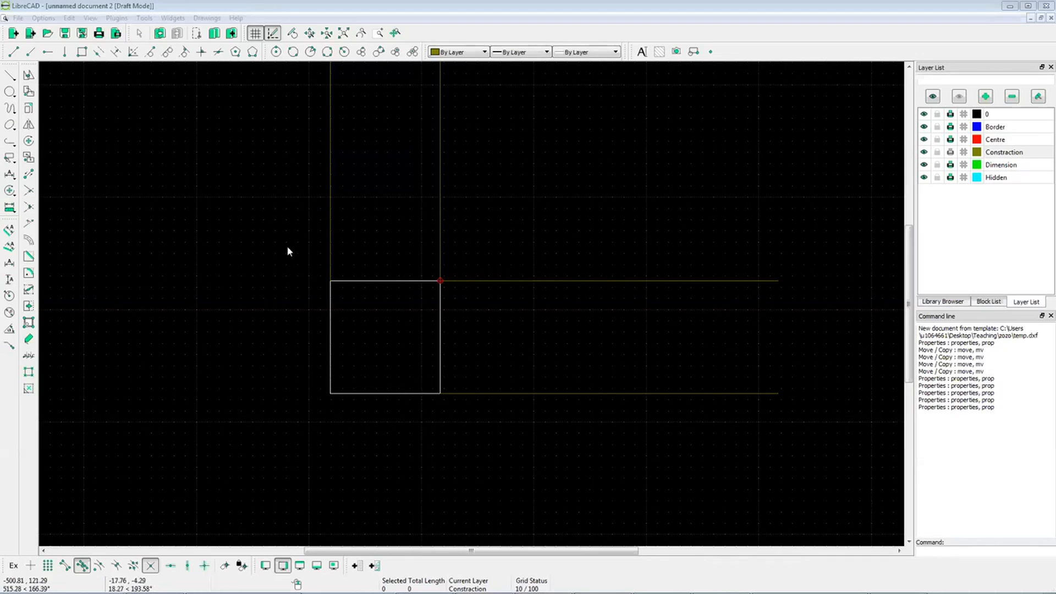
Draw a parallel construction line at distance 50 outside the front view rectangle's right edge
click(117, 53)
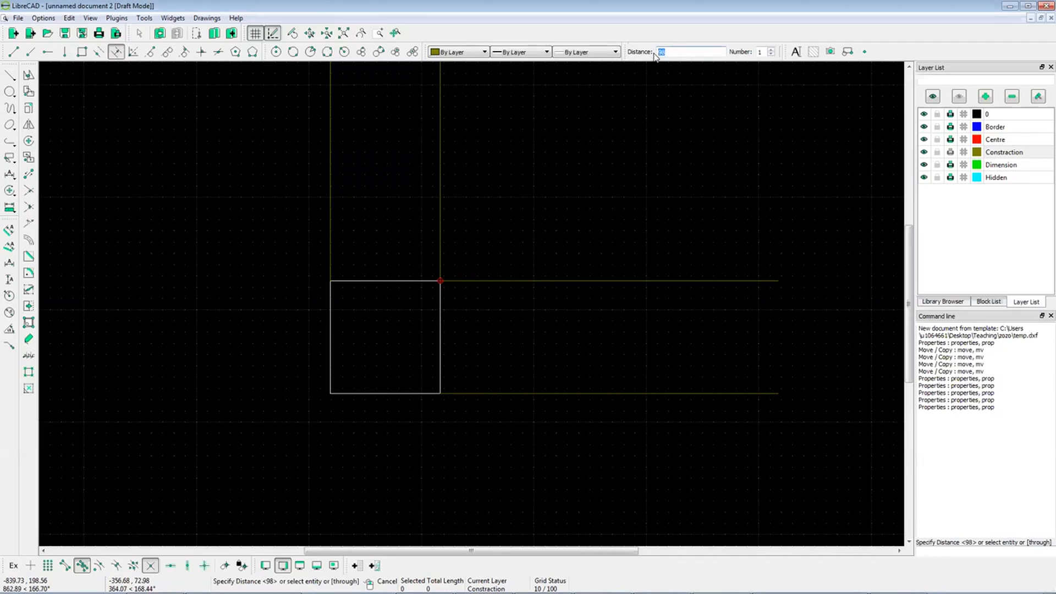
text(0)
click(443, 320)
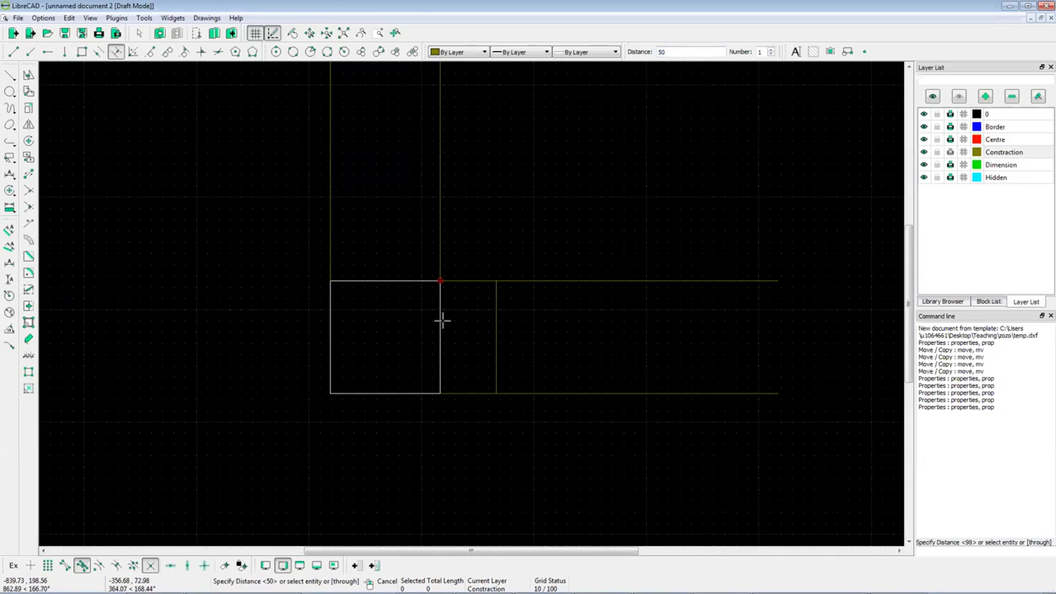
right_click(496, 313)
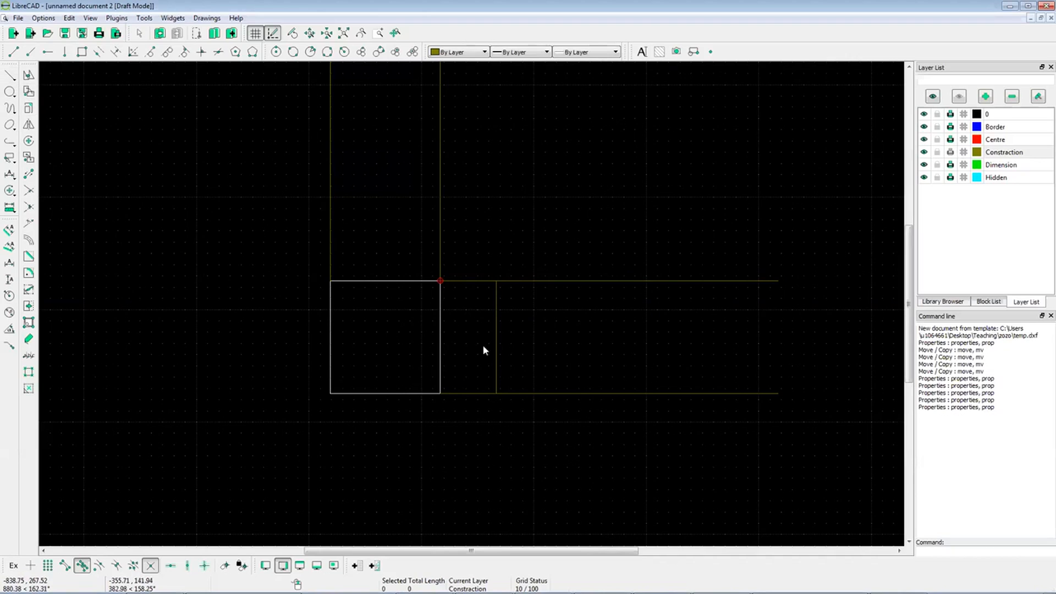
Draw a second vertical parallel line at distance 113 to the right of the side view's first vertical construction line
click(116, 52)
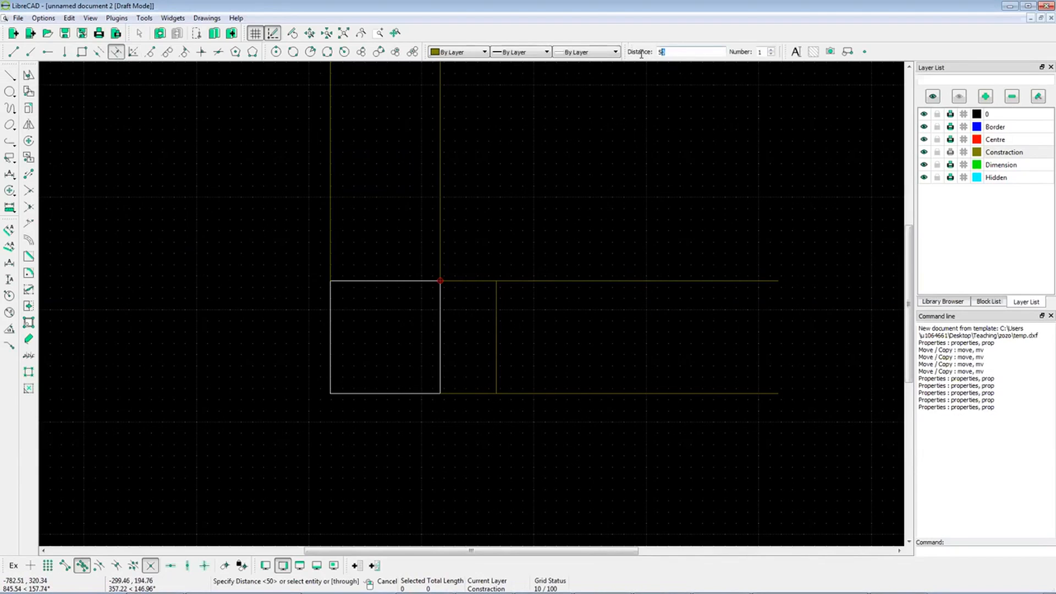
text(113)
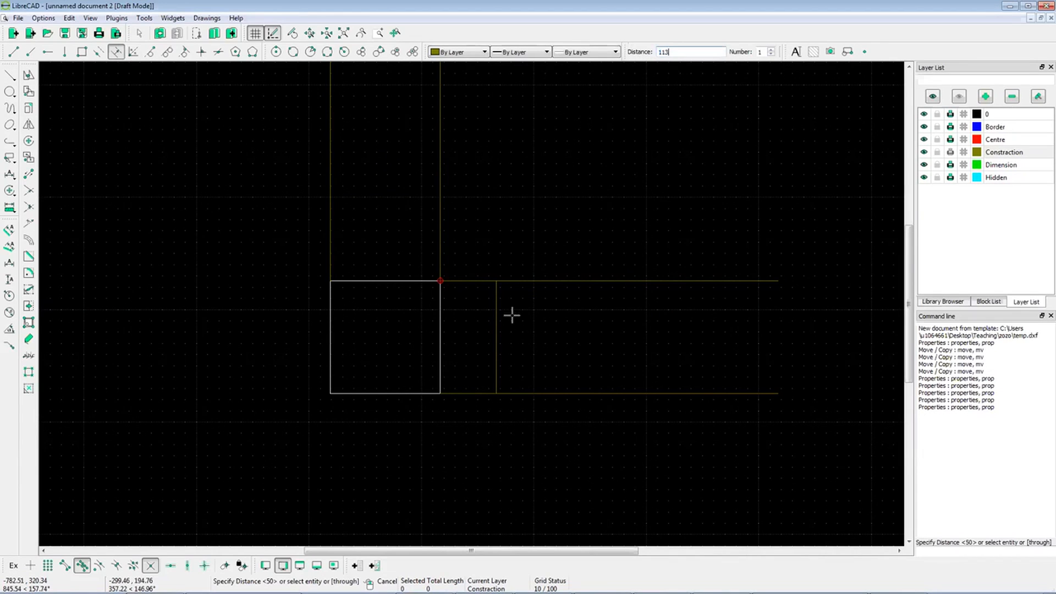
right_click(511, 330)
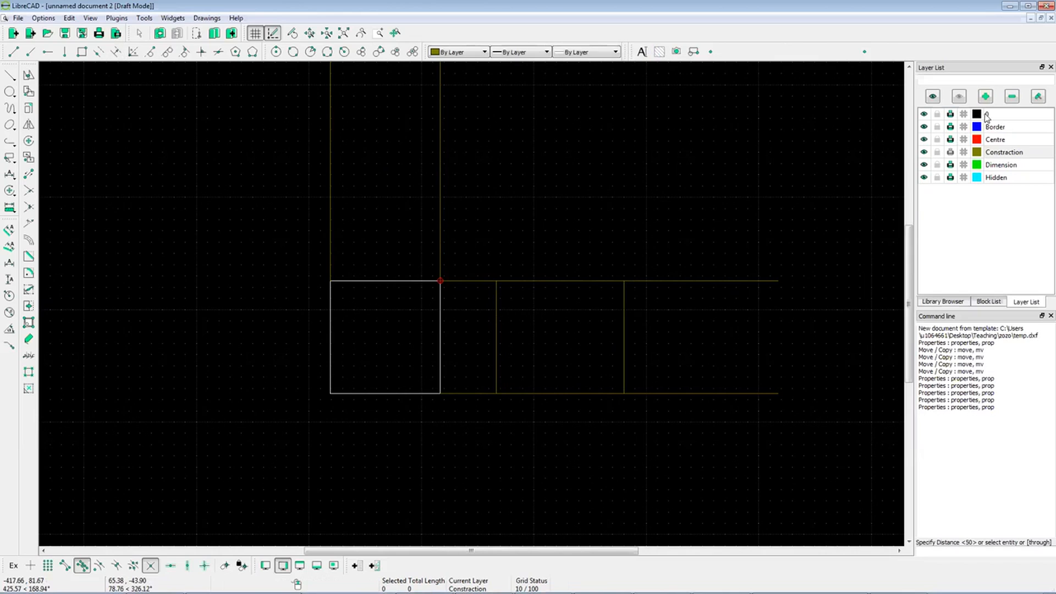
Make layer 0 current and trace the closed side view rectangle through the four construction line intersections
click(1003, 116)
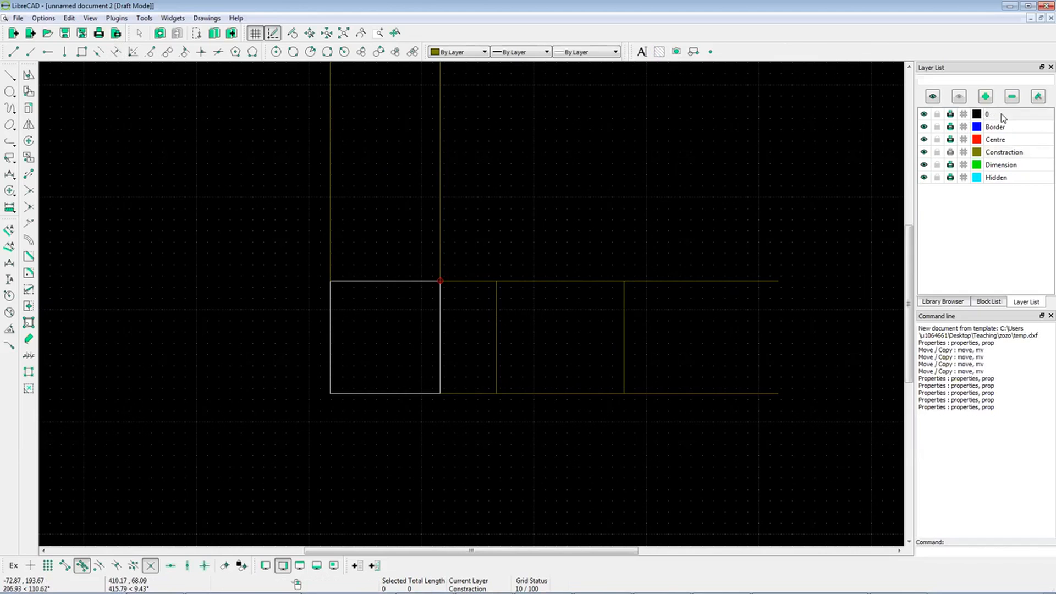
click(19, 55)
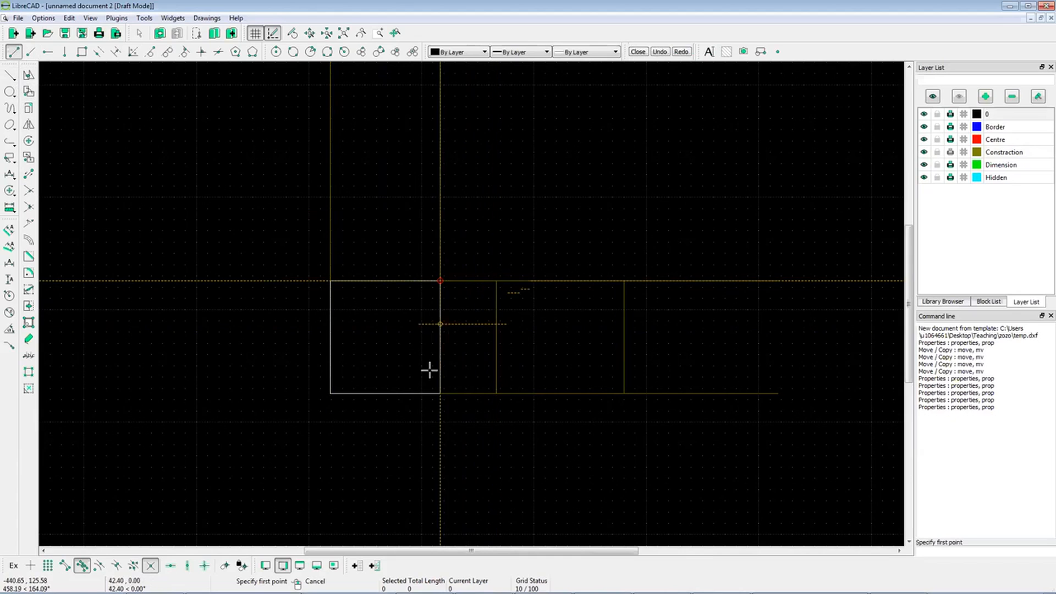
click(496, 281)
click(624, 280)
click(624, 393)
click(494, 394)
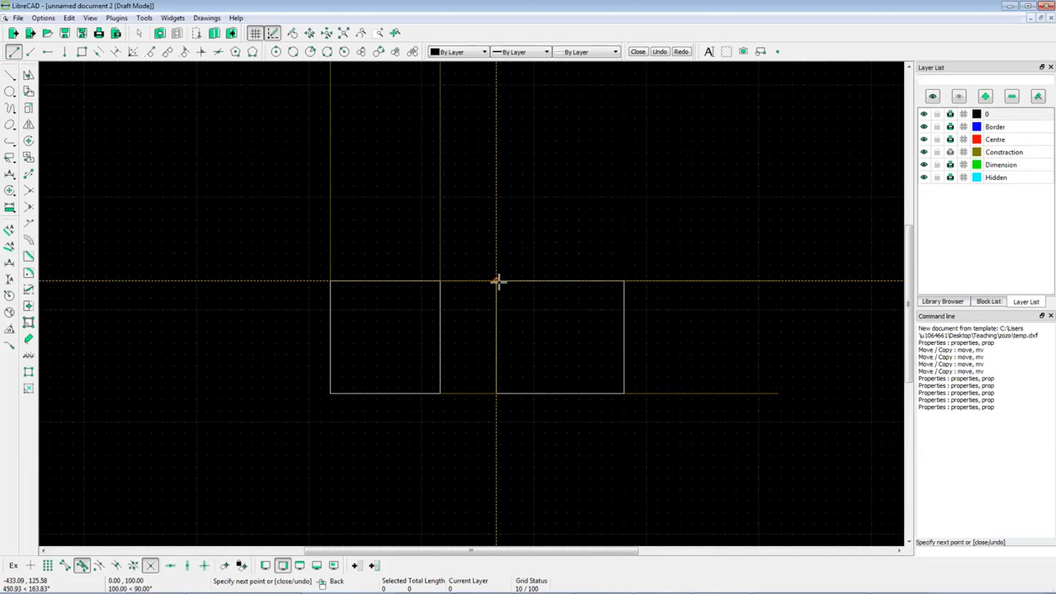
click(496, 280)
right_click(629, 365)
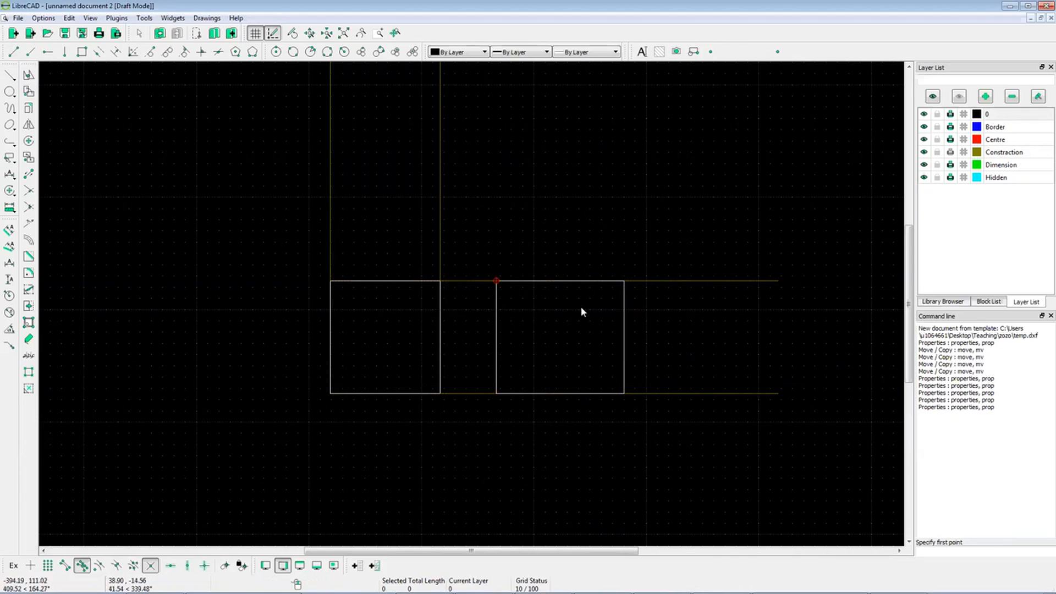
Draw a parallel line at distance 50 above the front view rectangle's top edge as the top view's lower edge
scroll(547, 352, down, 2)
scroll(434, 279, up, 1)
scroll(389, 219, down, 1)
scroll(403, 259, up, 1)
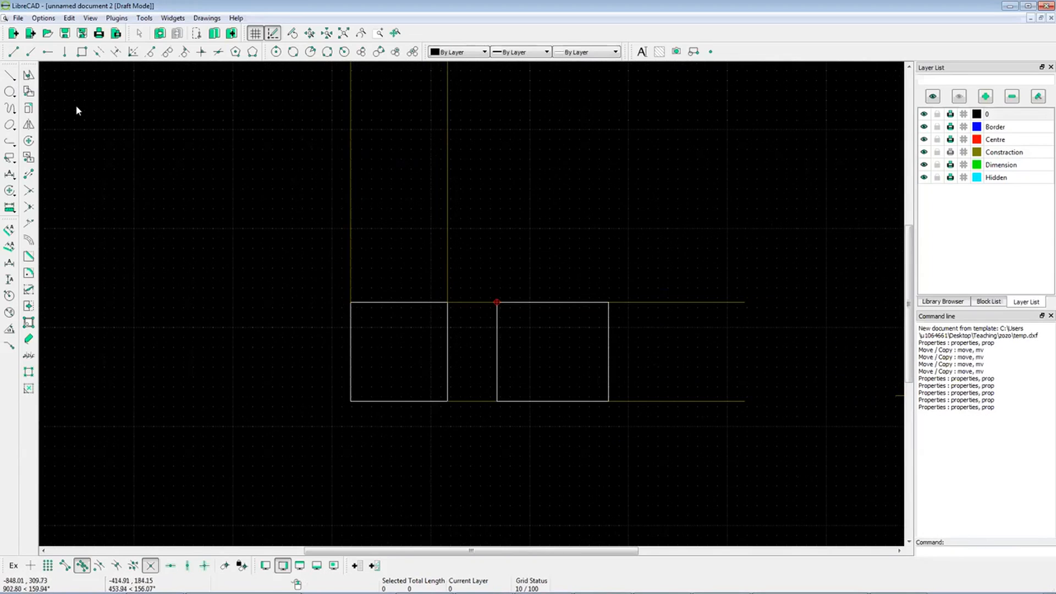
click(116, 52)
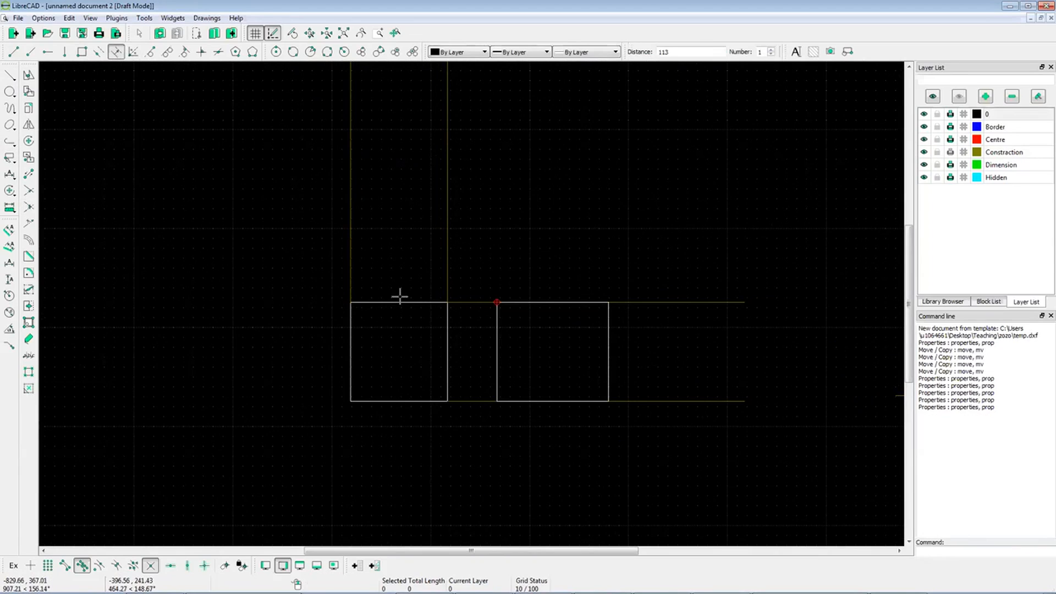
double_click(689, 52)
text(50)
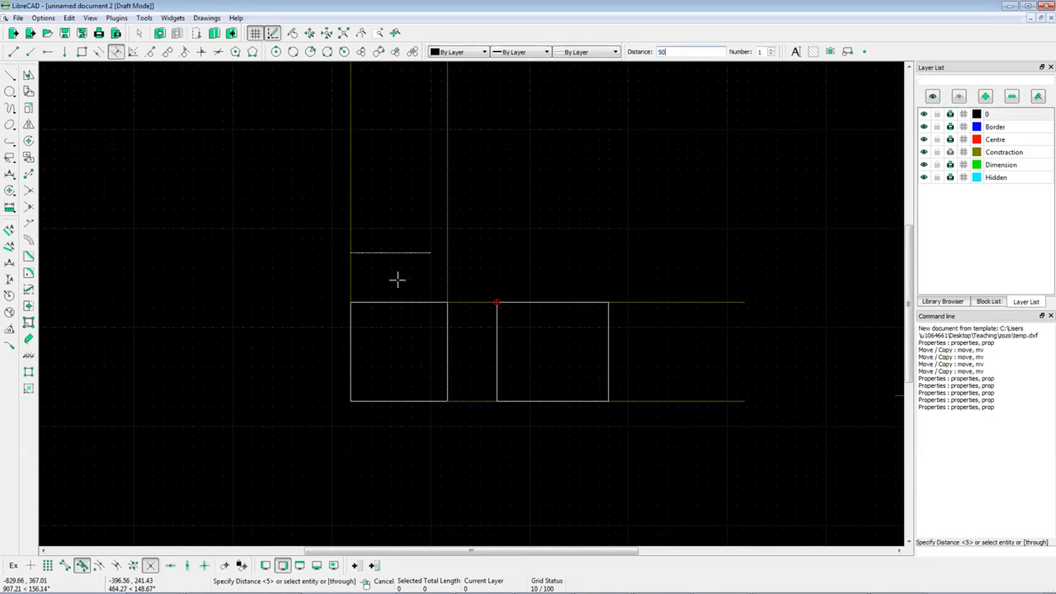
click(389, 242)
right_click(407, 232)
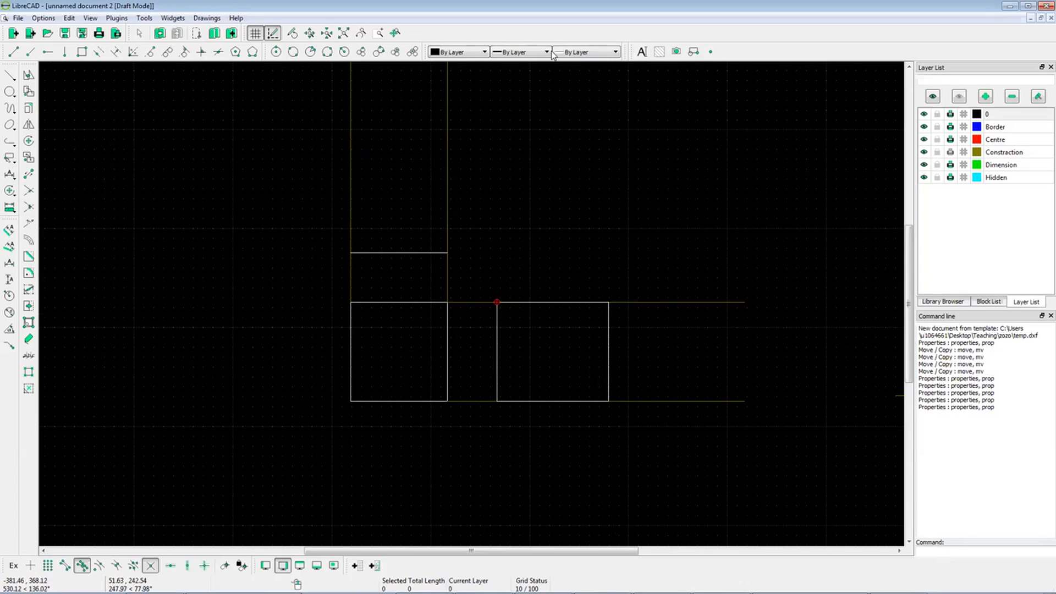
Offset the top view's lower edge upward by 113 to create its upper edge
key(alt+Tab)
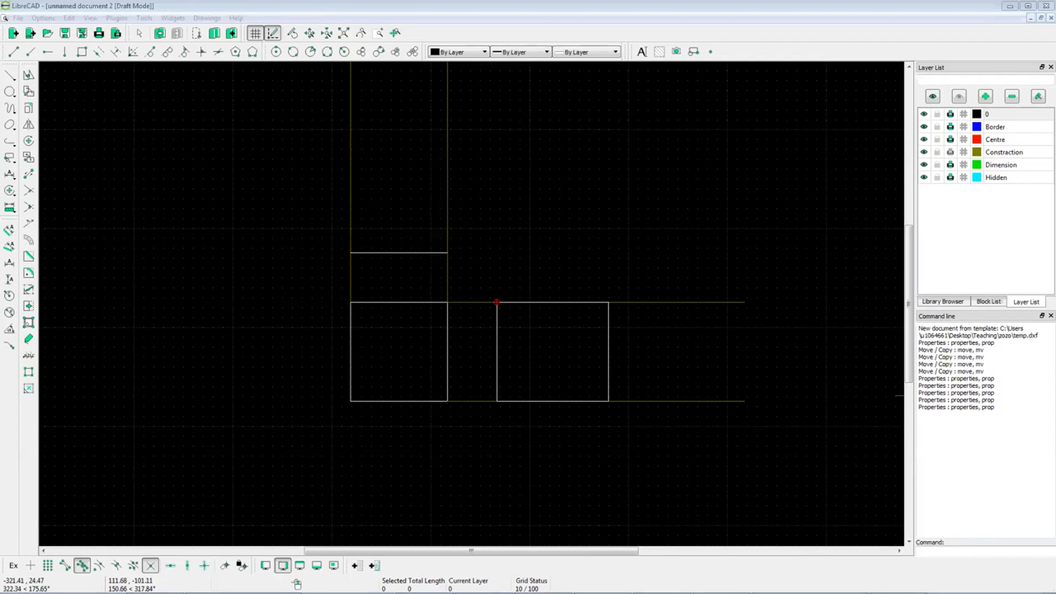
click(395, 232)
scroll(377, 165, up, 1)
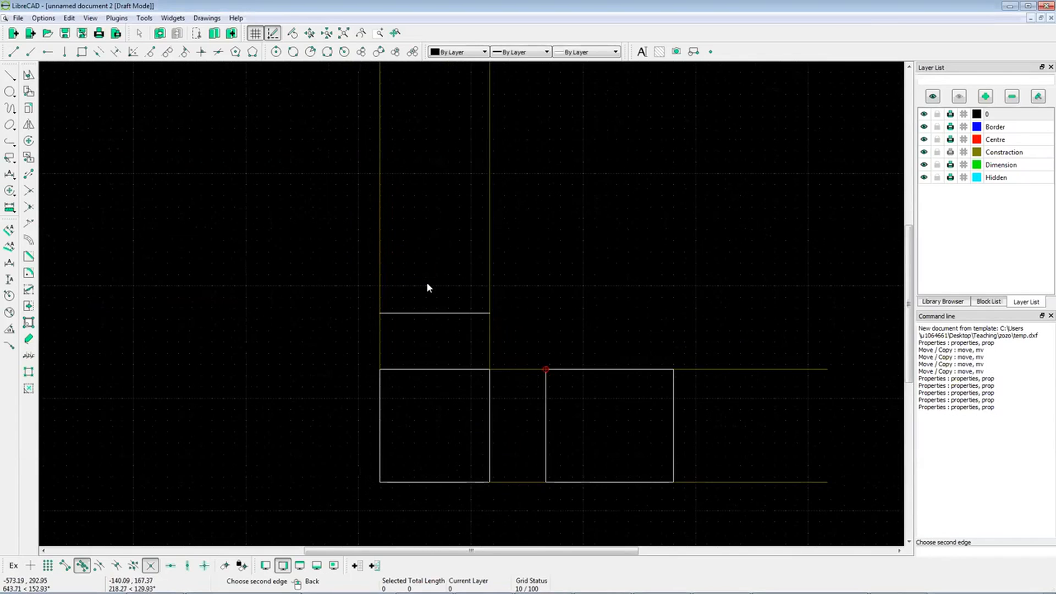
click(424, 312)
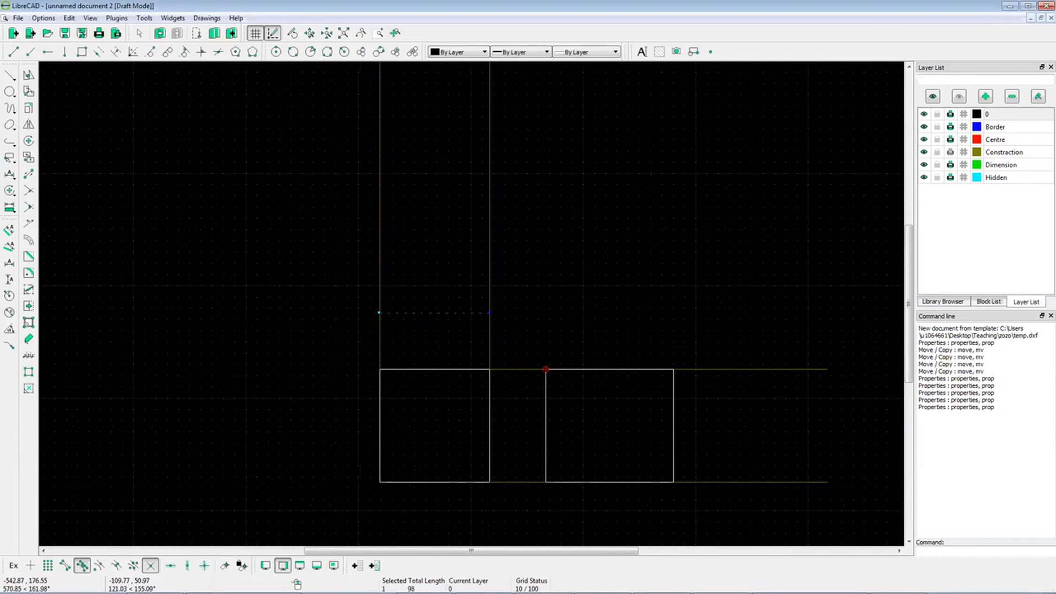
click(29, 241)
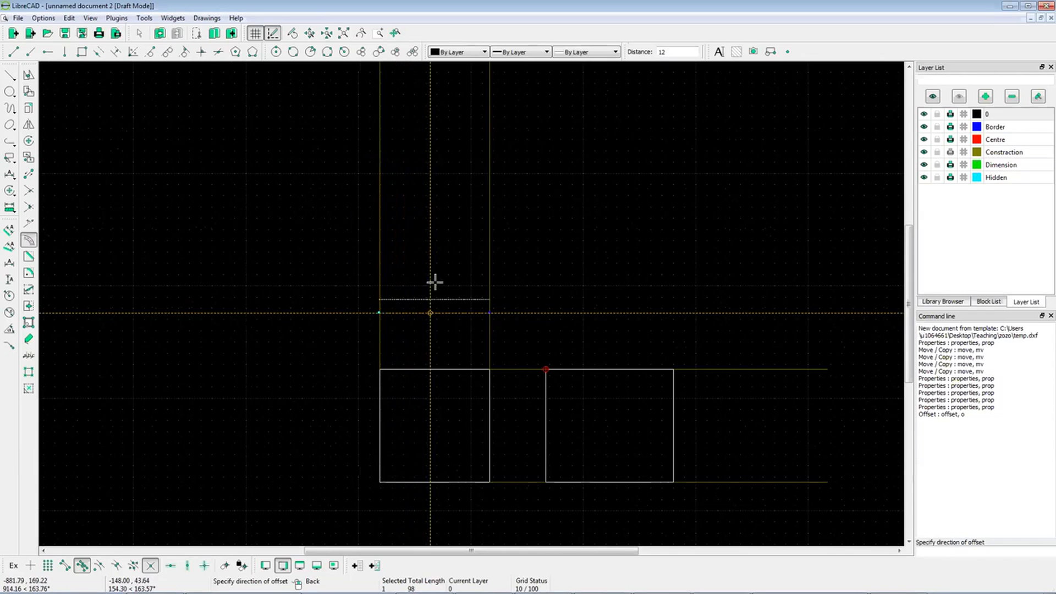
double_click(662, 52)
text(113)
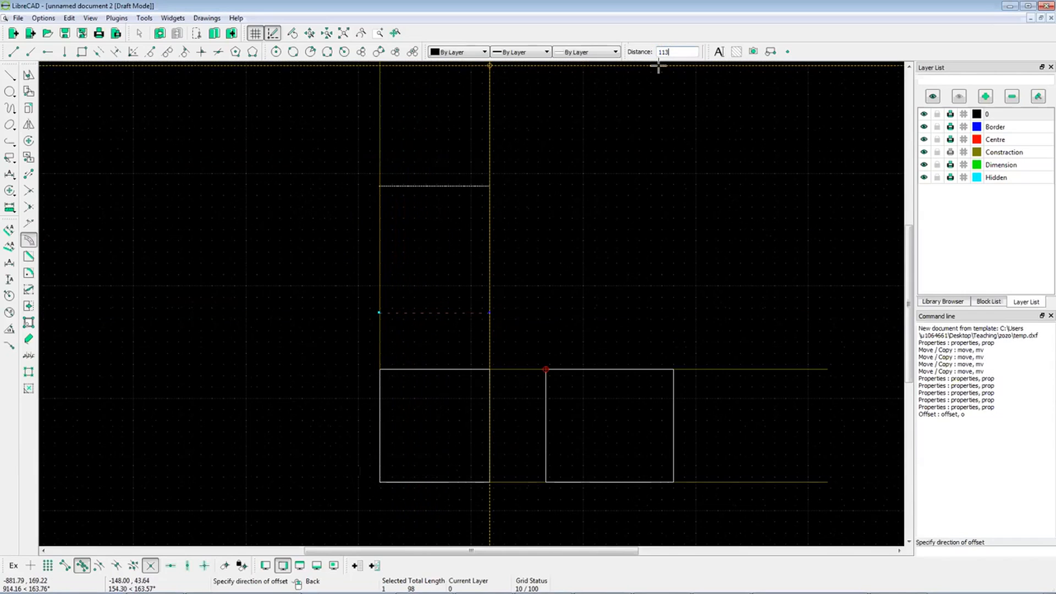
click(435, 189)
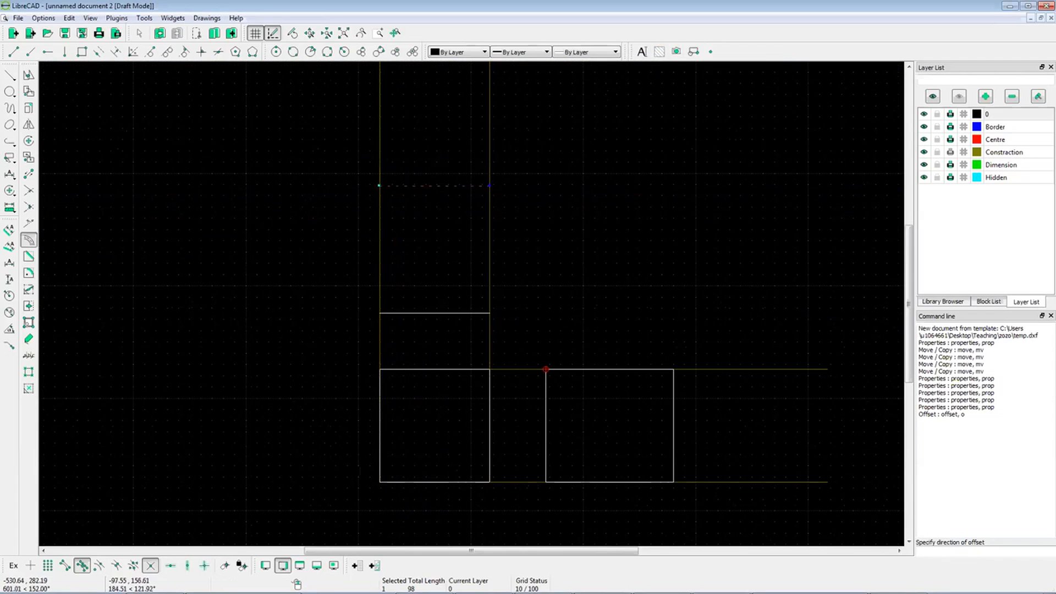
Close the top view rectangle with vertical lines joining the left and right ends of its upper and lower edges
scroll(457, 220, down, 2)
scroll(458, 275, up, 3)
click(13, 53)
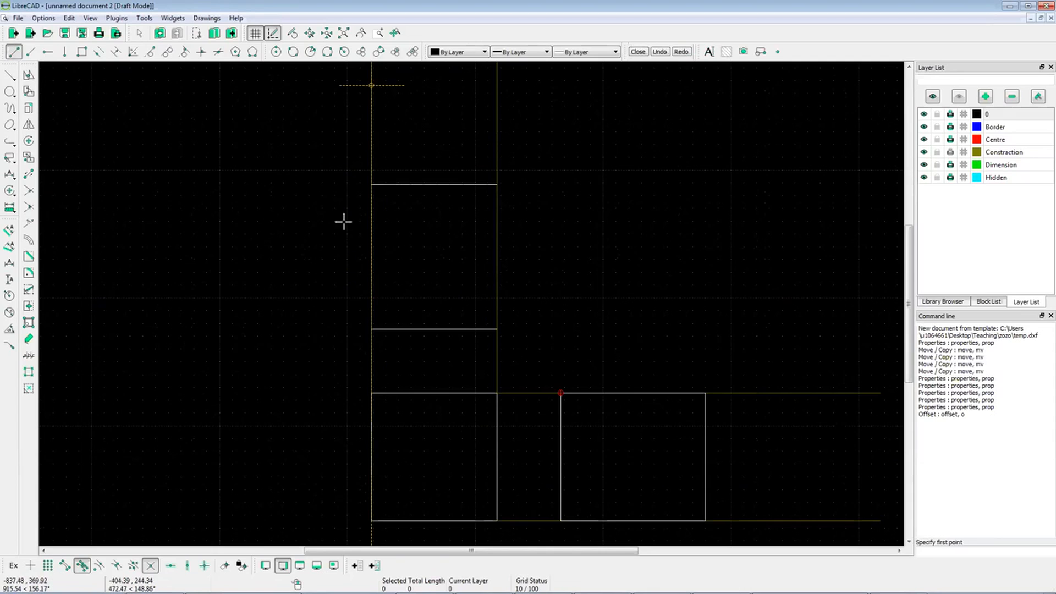
click(371, 183)
click(372, 328)
right_click(372, 328)
right_click(443, 275)
click(13, 52)
click(497, 184)
click(497, 329)
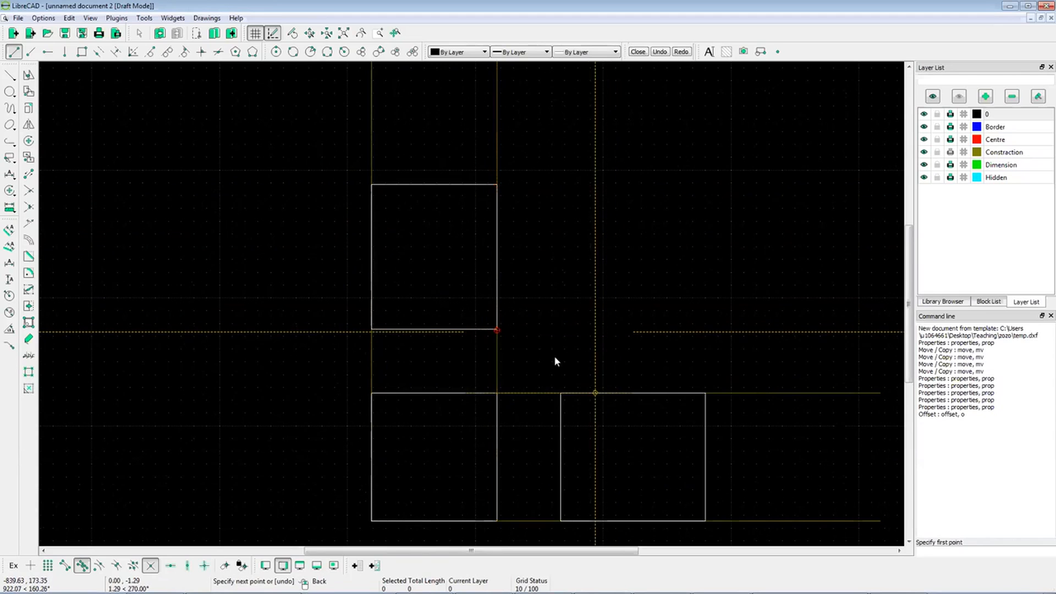
right_click(555, 357)
scroll(478, 284, down, 3)
scroll(489, 324, up, 3)
scroll(440, 281, down, 3)
scroll(562, 442, up, 3)
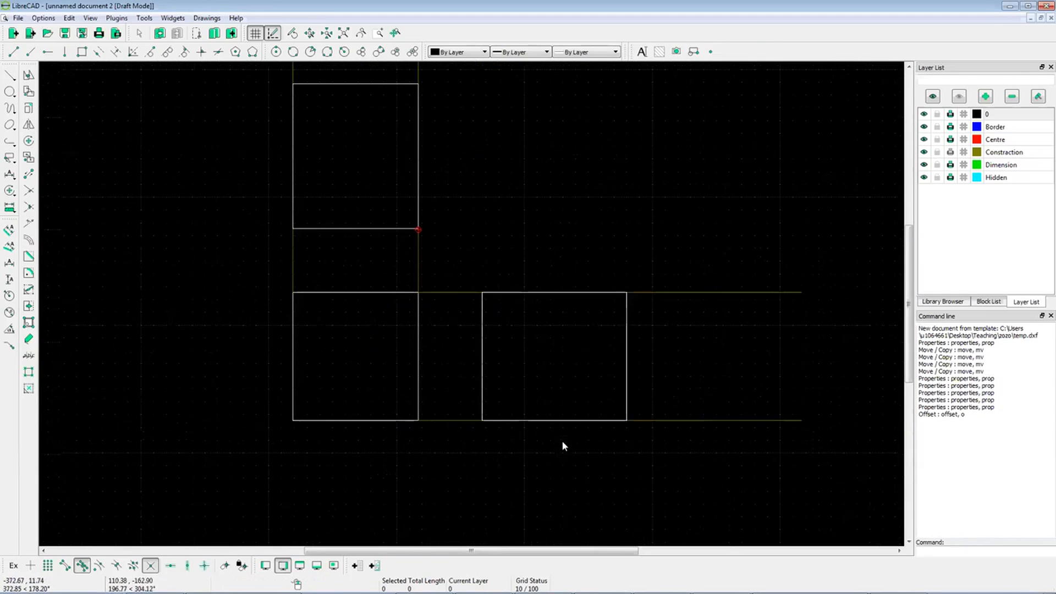
scroll(390, 330, up, 1)
scroll(402, 336, down, 3)
scroll(418, 344, up, 2)
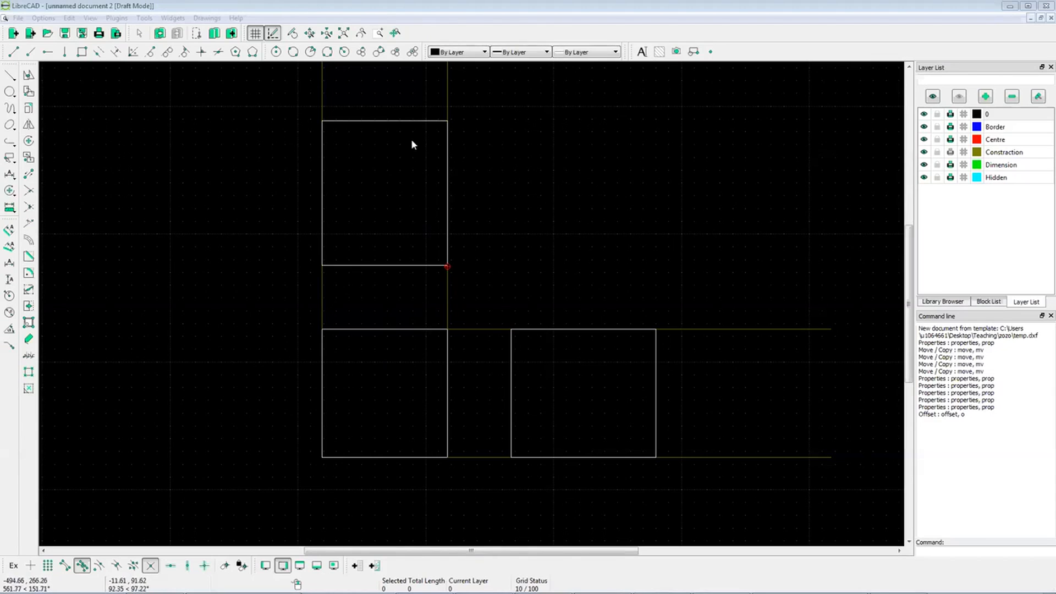
Draw parallel lines at distance 11 inside the front view rectangle's left, bottom and right edges
click(116, 52)
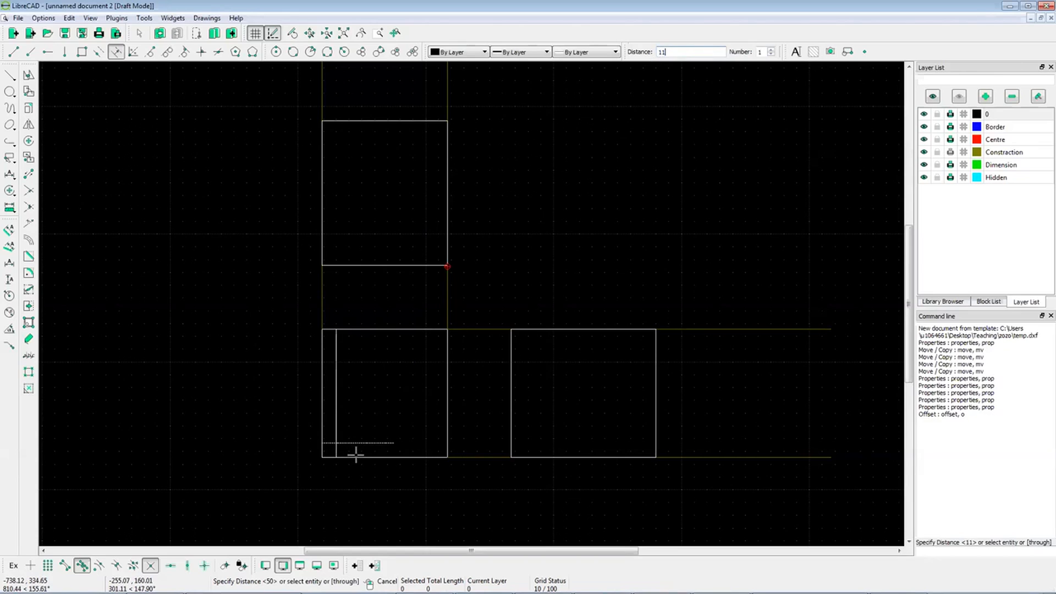
click(444, 416)
right_click(395, 429)
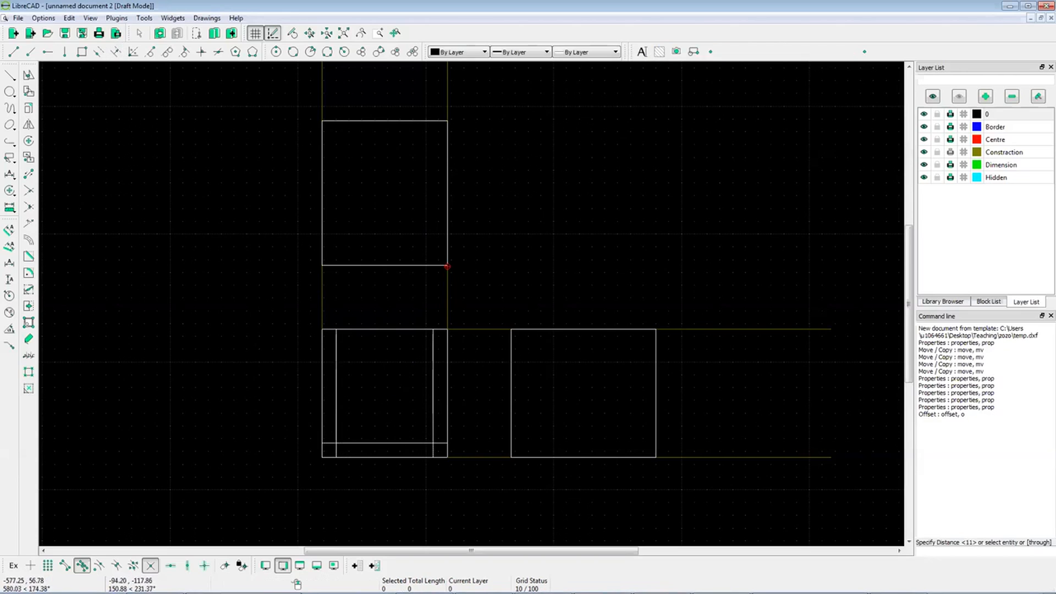
Switch to PDF-XChange Viewer and enlarge the 6.7 Jig Frame figure to read its dimensions
scroll(298, 476, up, 2)
scroll(367, 401, up, 1)
scroll(408, 382, down, 2)
scroll(370, 396, up, 3)
scroll(437, 335, down, 3)
scroll(465, 334, up, 2)
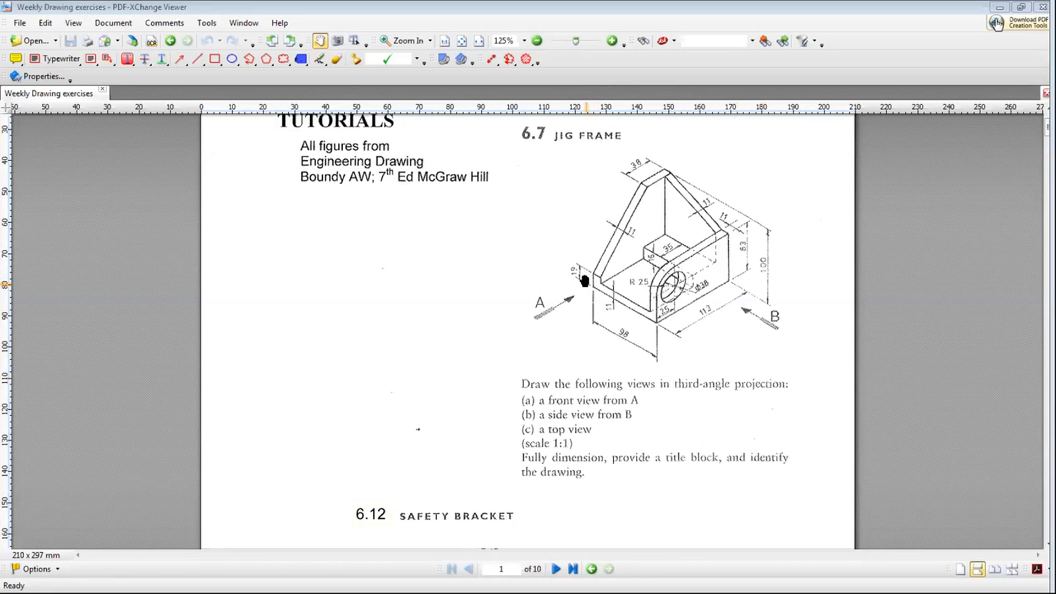
click(612, 41)
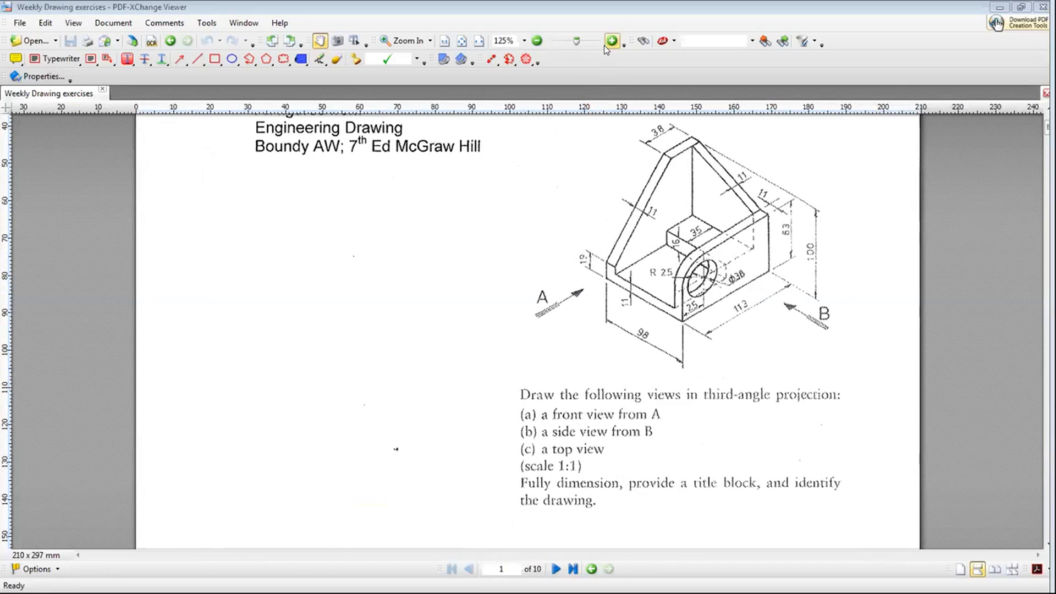